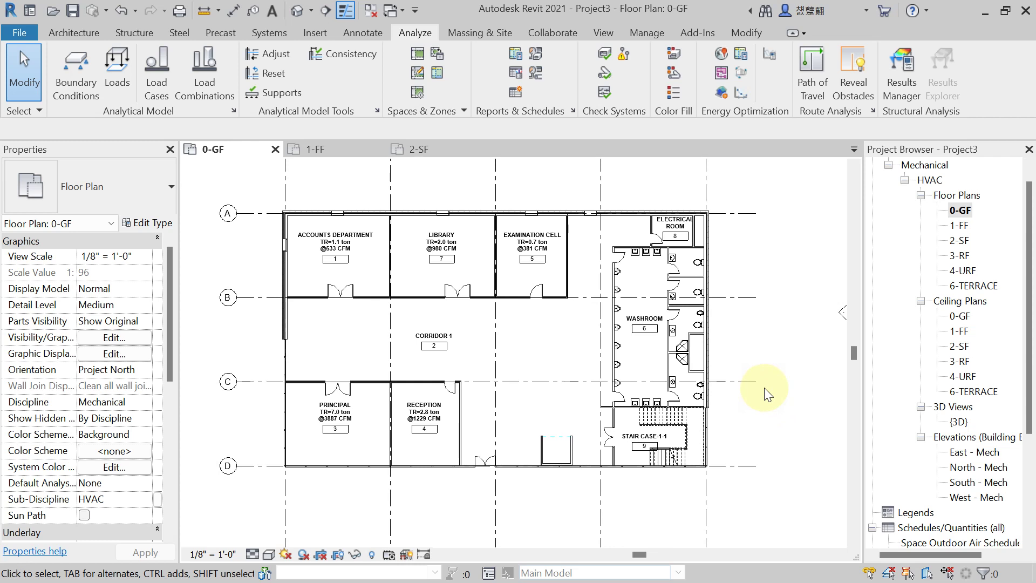
pyautogui.scroll(-2, 771, 284)
pyautogui.moveTo(771, 284); pyautogui.dragTo(774, 331, button='middle')
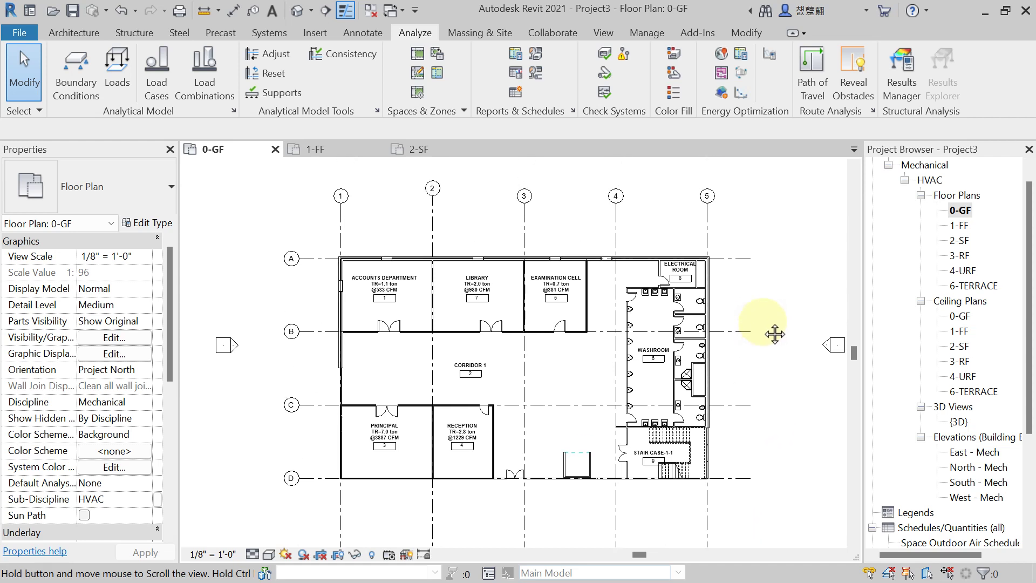
pyautogui.moveTo(779, 366); pyautogui.dragTo(777, 357, button='middle')
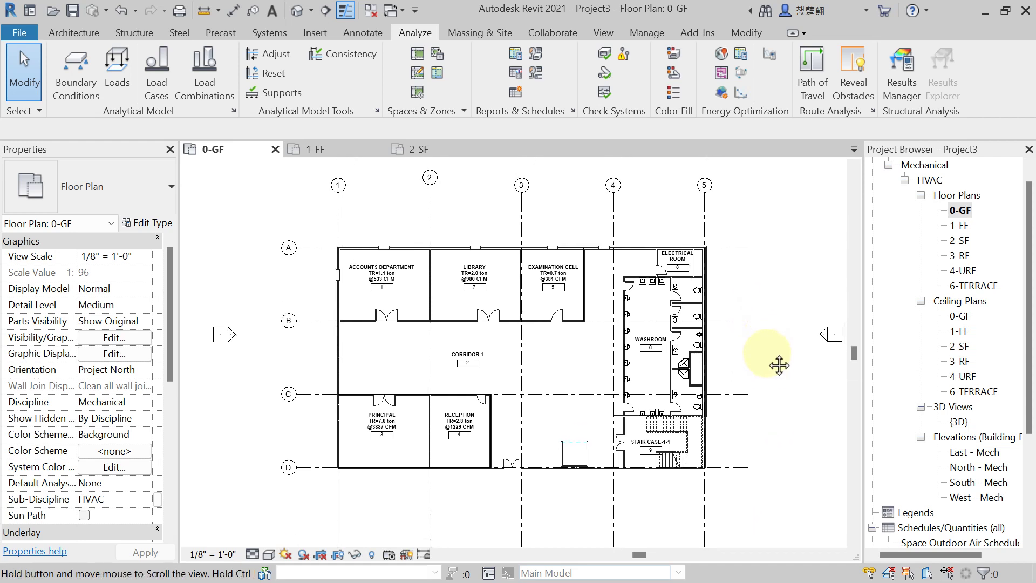
pyautogui.scroll(-5, 917, 426)
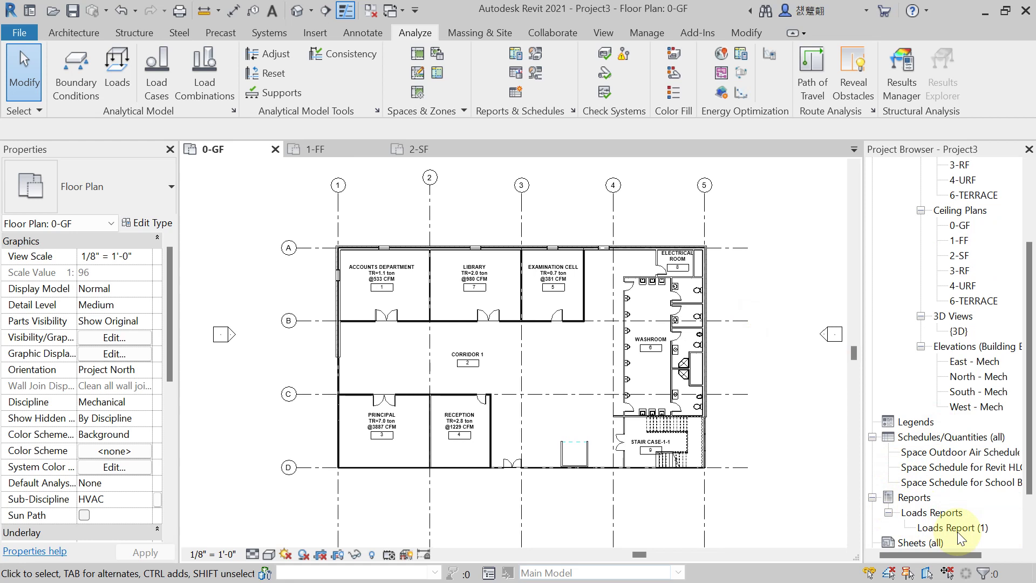
pyautogui.moveTo(787, 301); pyautogui.dragTo(761, 295, button='middle')
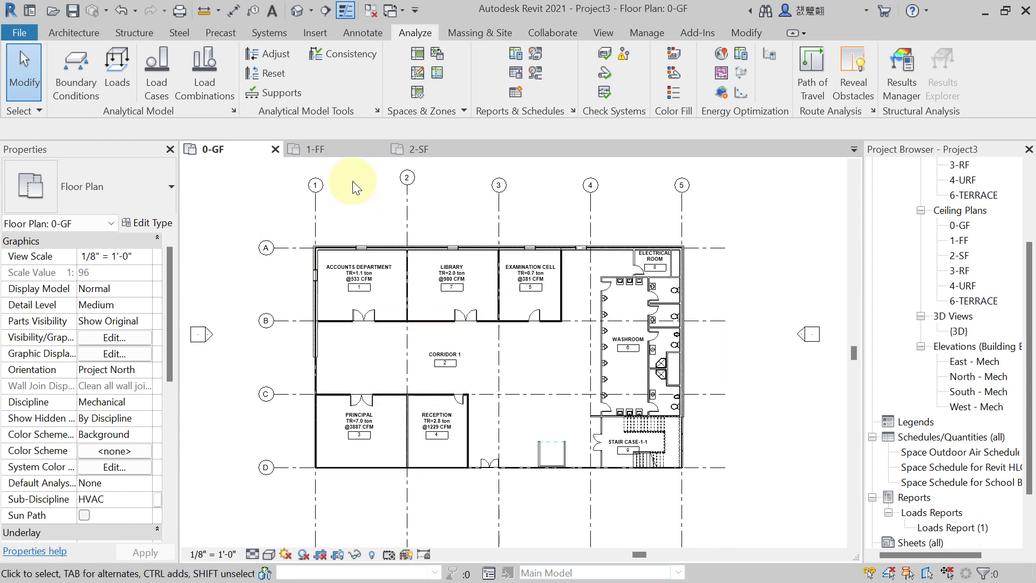
# Open the default 3D view of the school building model.
pyautogui.click(296, 11)
pyautogui.scroll(3, 624, 455)
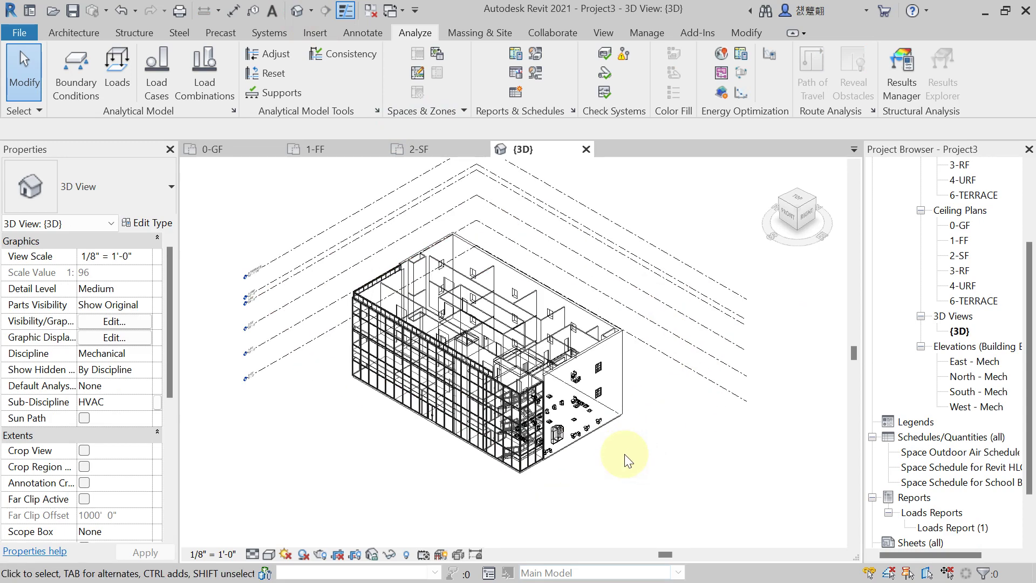
pyautogui.keyDown('shift'); pyautogui.moveTo(624, 455); pyautogui.dragTo(591, 492, button='middle'); pyautogui.keyUp('shift')
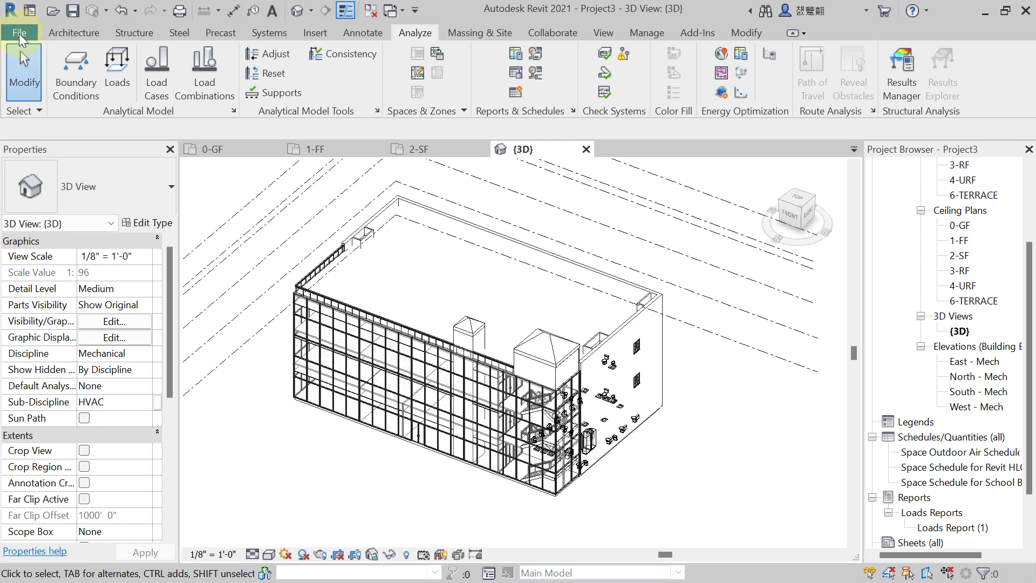
# Start a gbXML export of the model using room/space volumes.
pyautogui.click(19, 33)
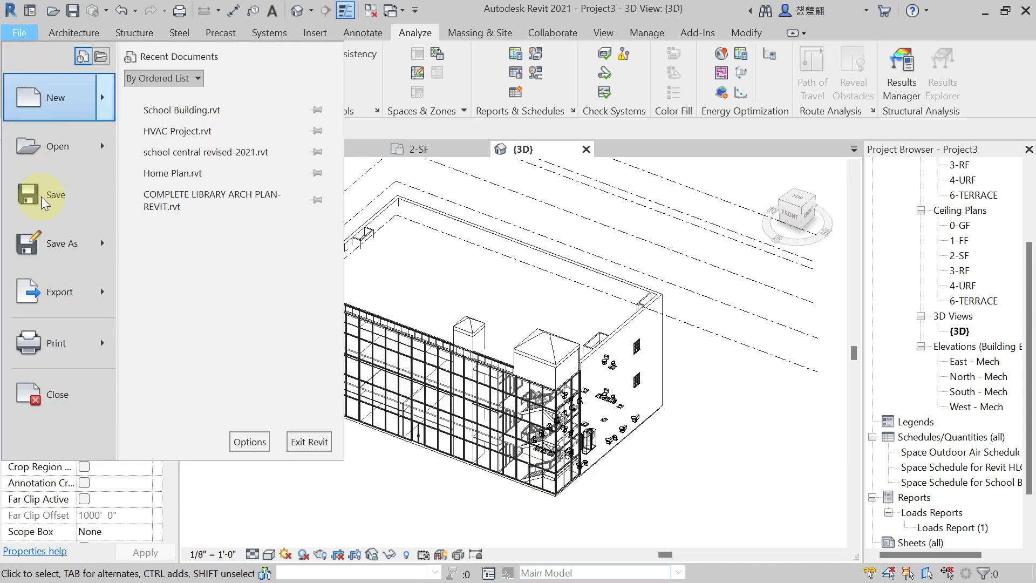
pyautogui.moveTo(67, 290)
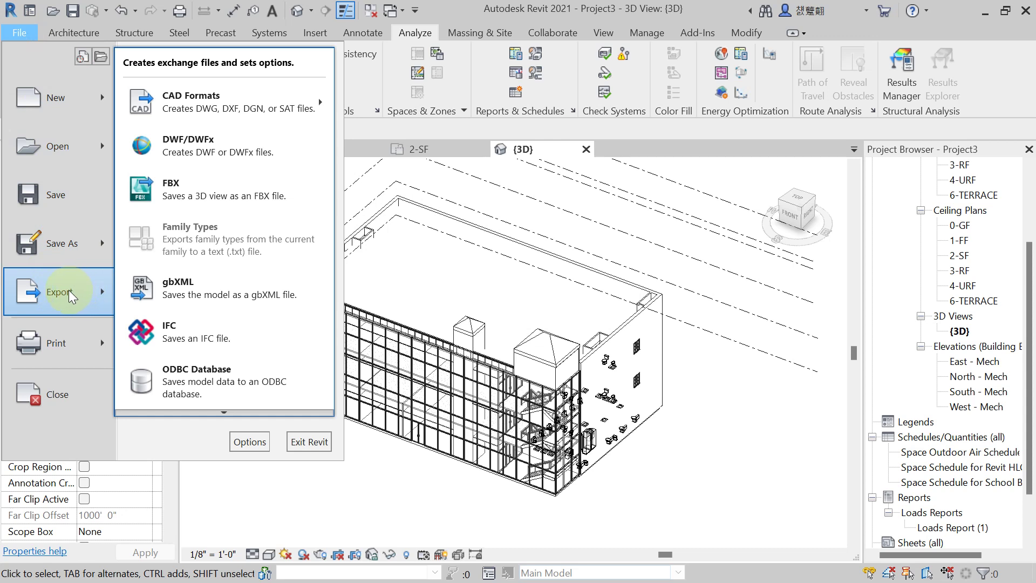
pyautogui.click(181, 285)
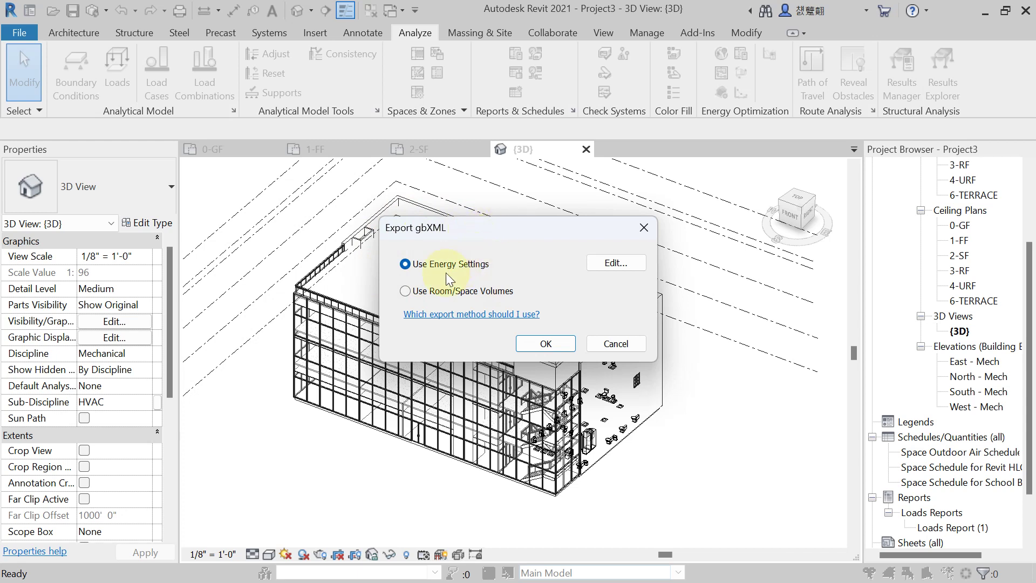
pyautogui.click(404, 291)
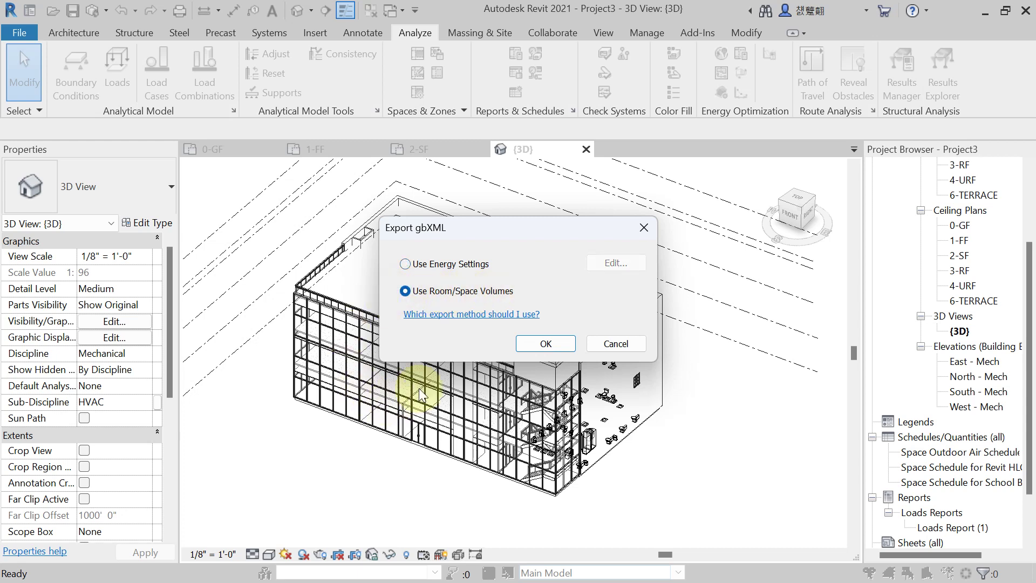
pyautogui.click(543, 344)
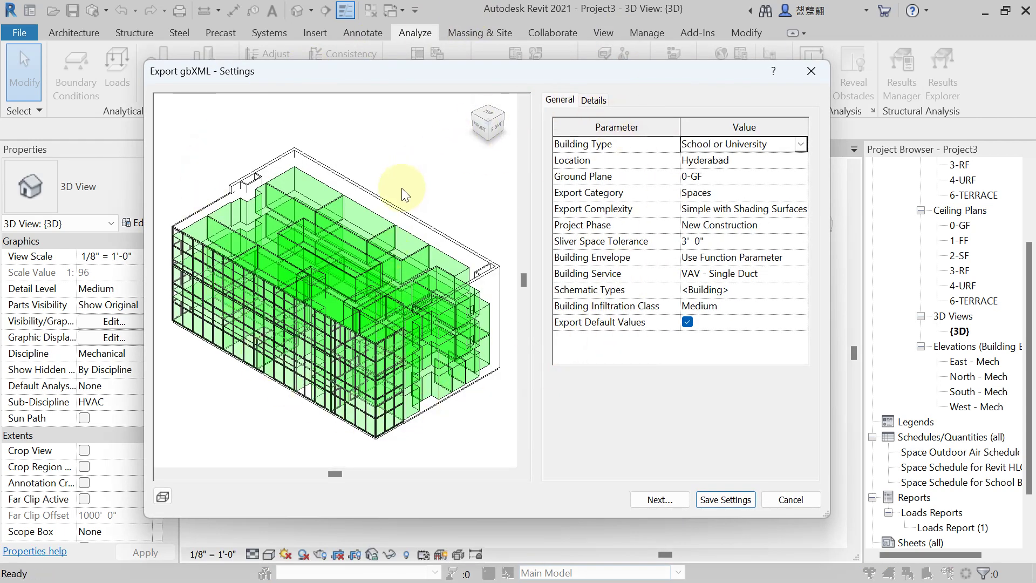
# Accept the export settings and save the gbXML file to the Desktop as "Revit Heat load Calculation".
pyautogui.click(658, 500)
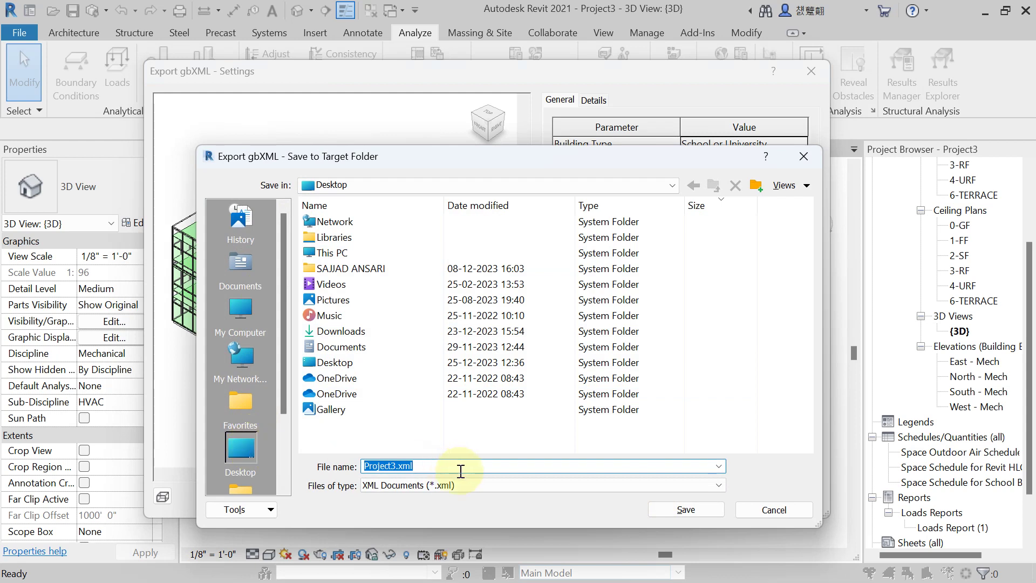
pyautogui.write('Revit ')
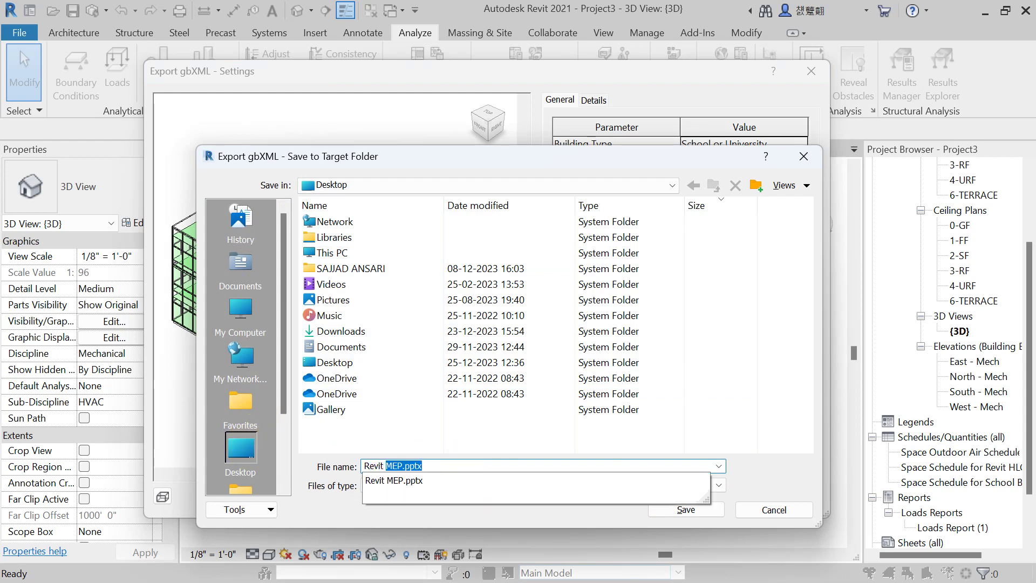
pyautogui.write('Hea')
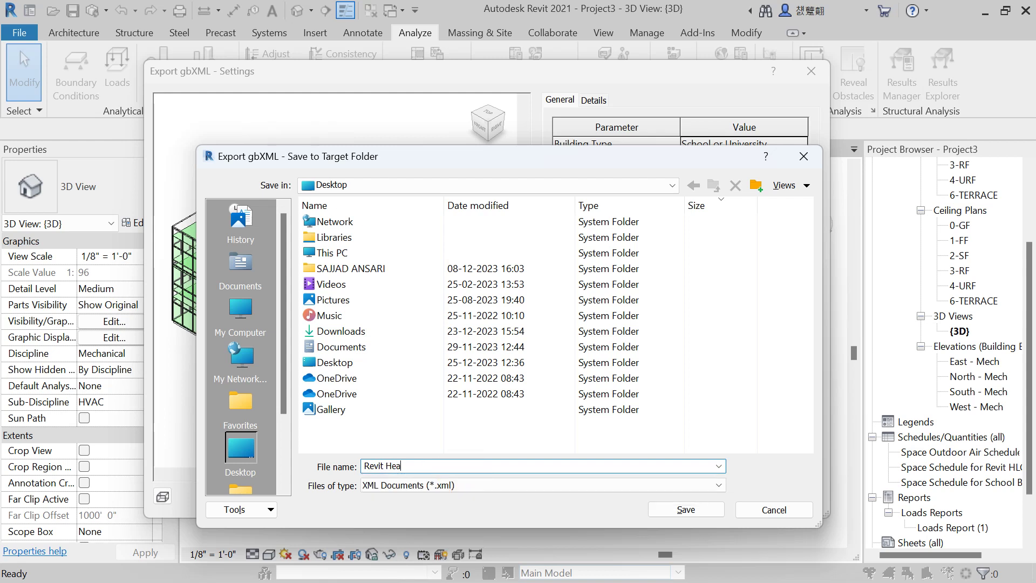
pyautogui.write('t load Calculation')
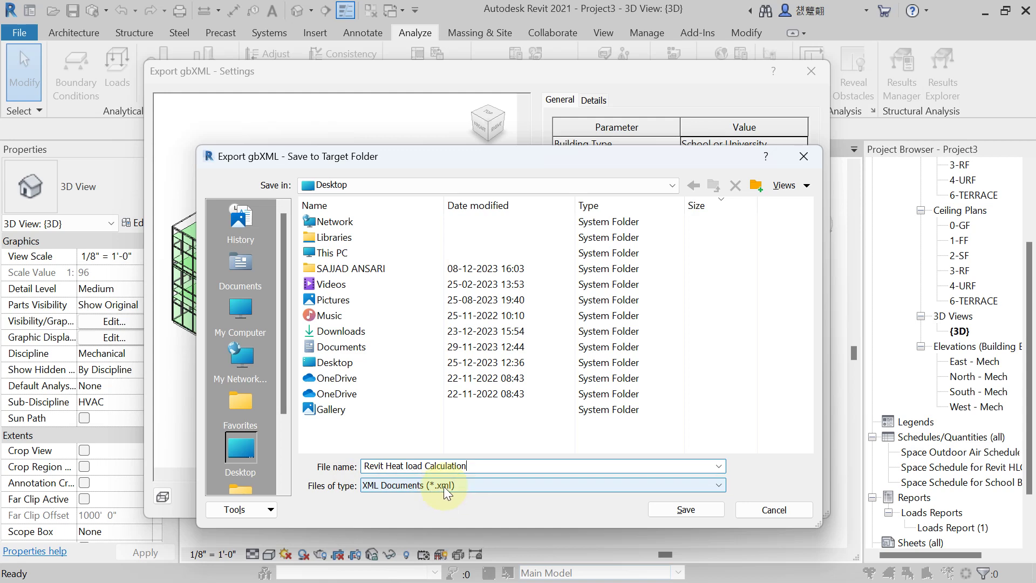
pyautogui.click(686, 509)
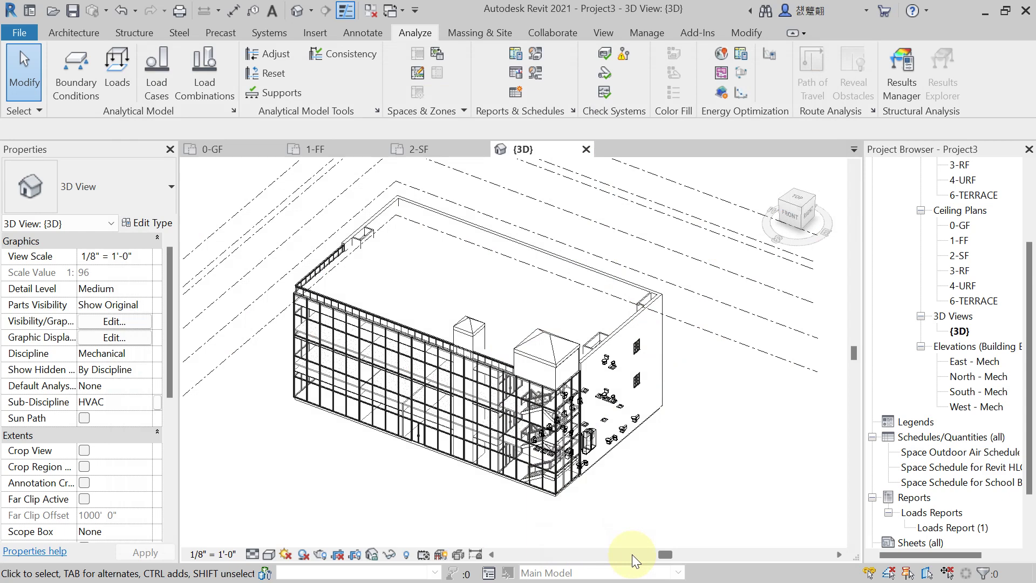
# Switch to Carrier HAP 4.50, dismiss its startup notices, and create a new project.
pyautogui.click(985, 16)
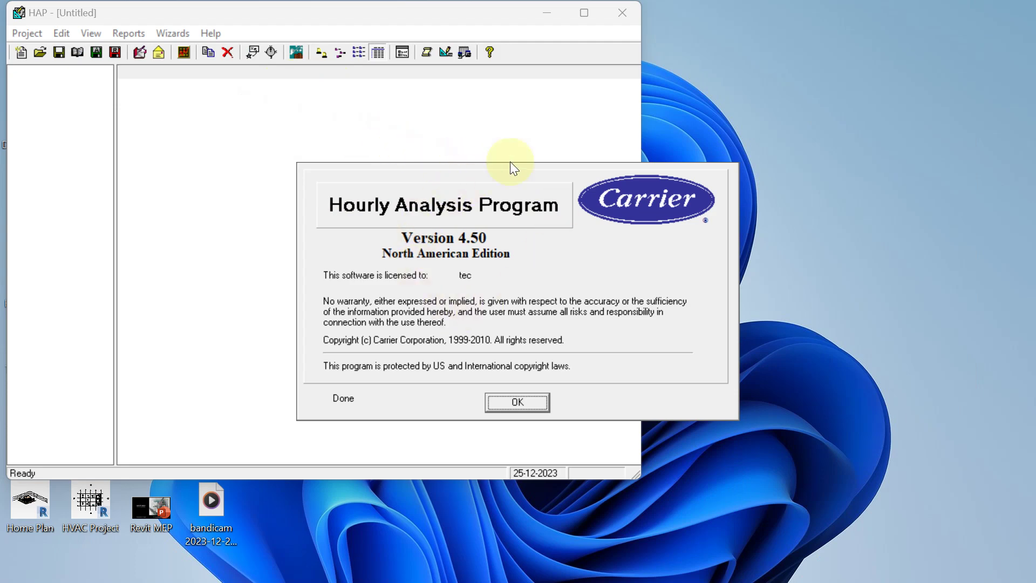
pyautogui.click(523, 403)
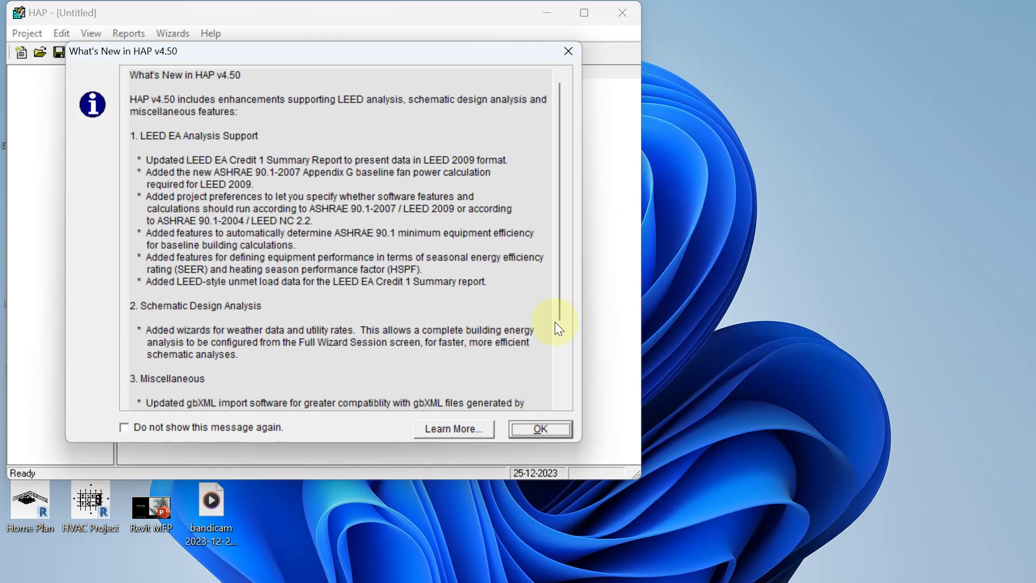
pyautogui.click(533, 430)
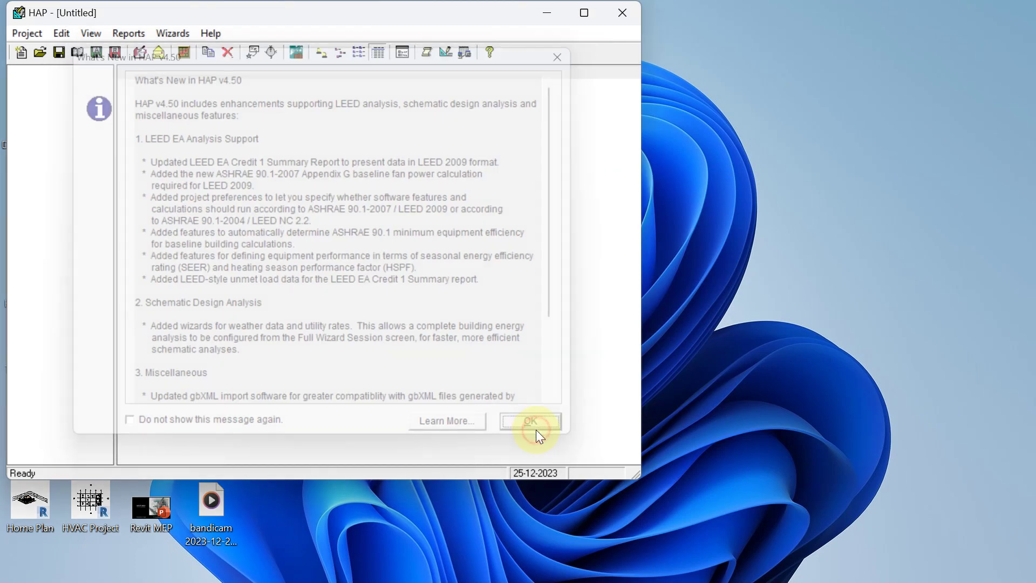
pyautogui.moveTo(443, 141); pyautogui.dragTo(307, 125)
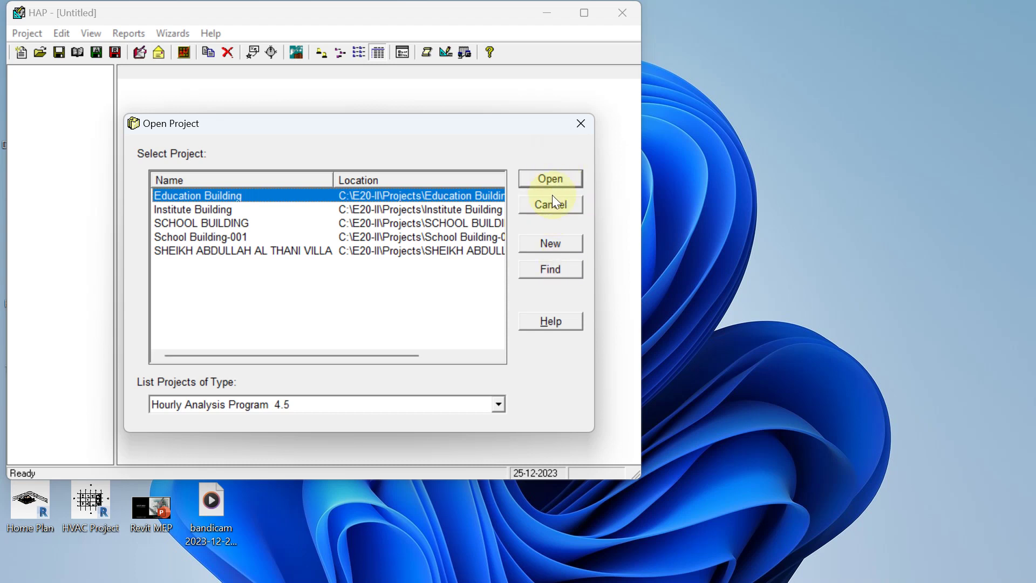
pyautogui.click(543, 243)
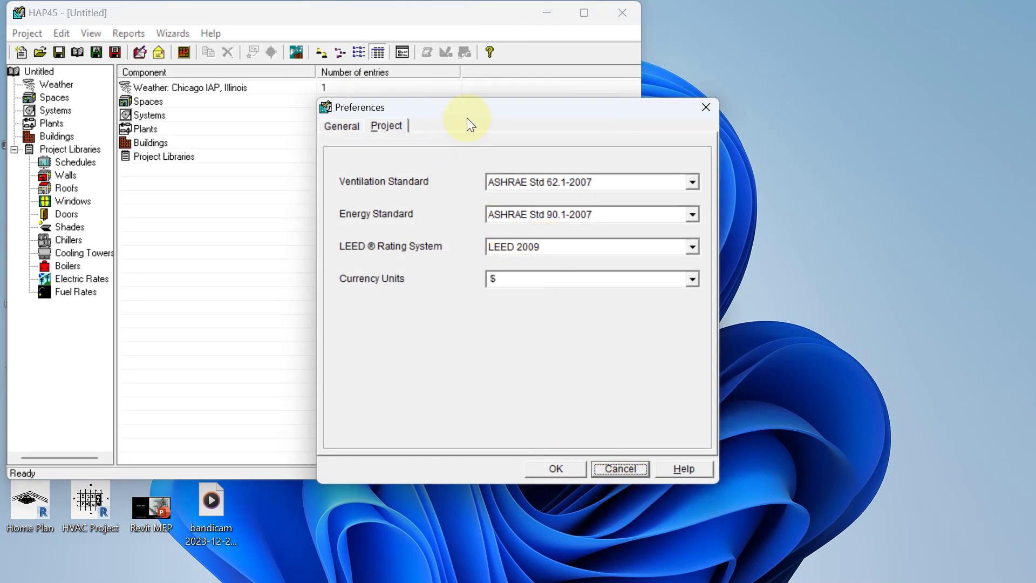
# Set the project preferences to ASHRAE Std 62.1-2007 ventilation and ASHRAE Std 90.1-2007 energy standards, and accept them with English units.
pyautogui.moveTo(468, 119); pyautogui.dragTo(312, 99)
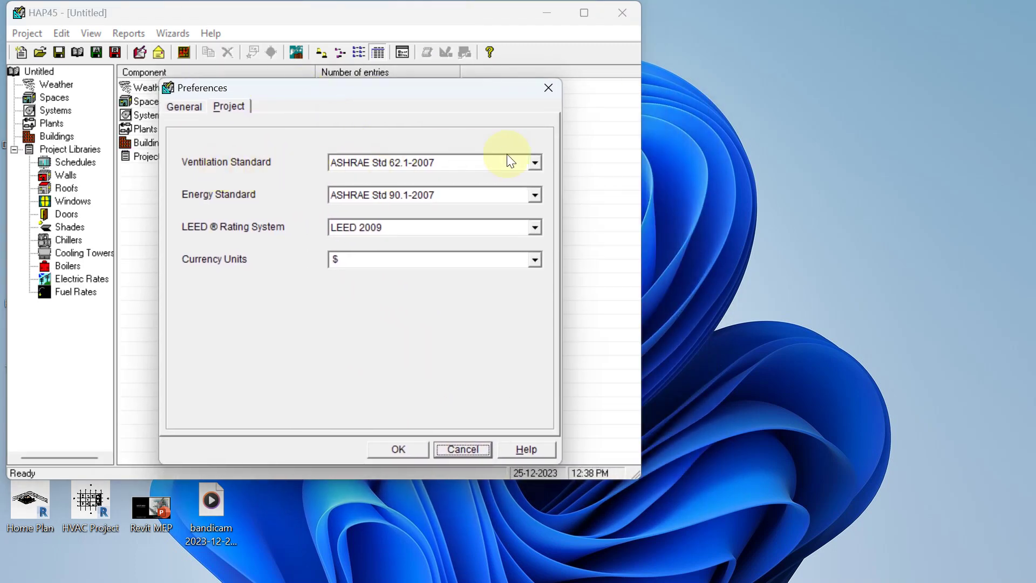
pyautogui.click(534, 164)
pyautogui.click(435, 214)
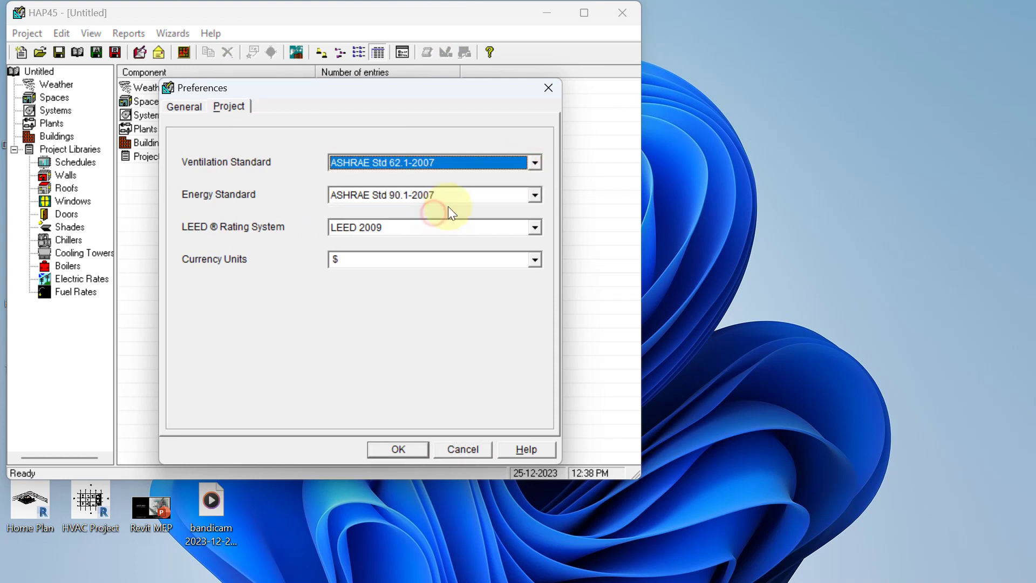
pyautogui.click(538, 197)
pyautogui.click(417, 227)
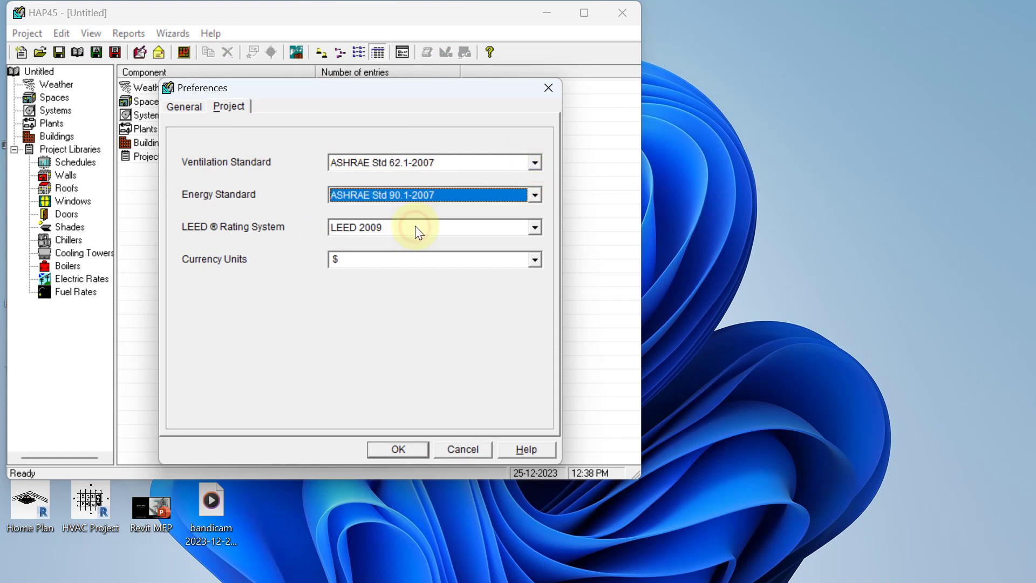
pyautogui.click(184, 108)
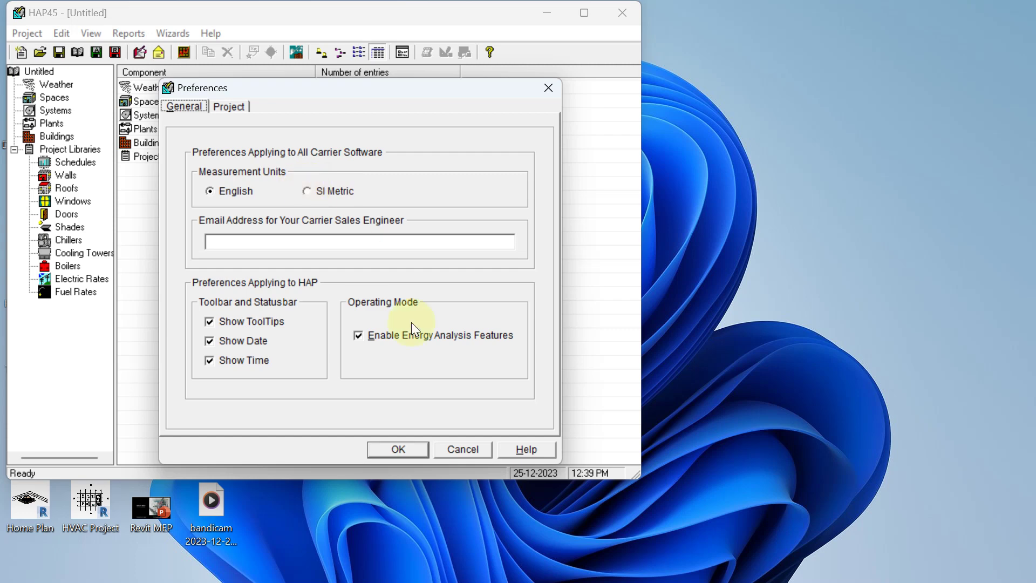
pyautogui.click(394, 449)
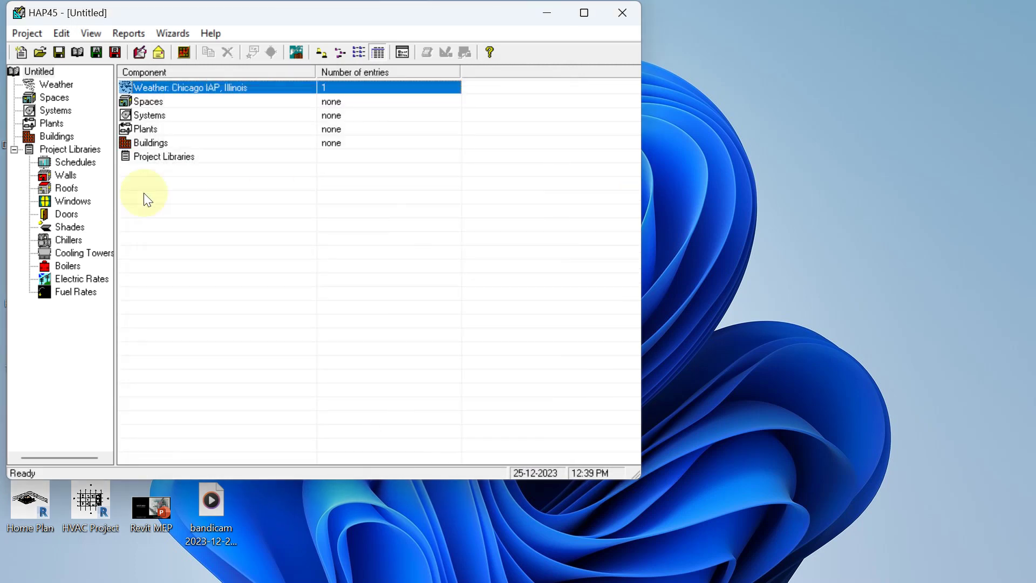
# Import the gbXML file "Revit Heat load Calculation" from the Desktop into the project, declining the translation report.
pyautogui.click(590, 6)
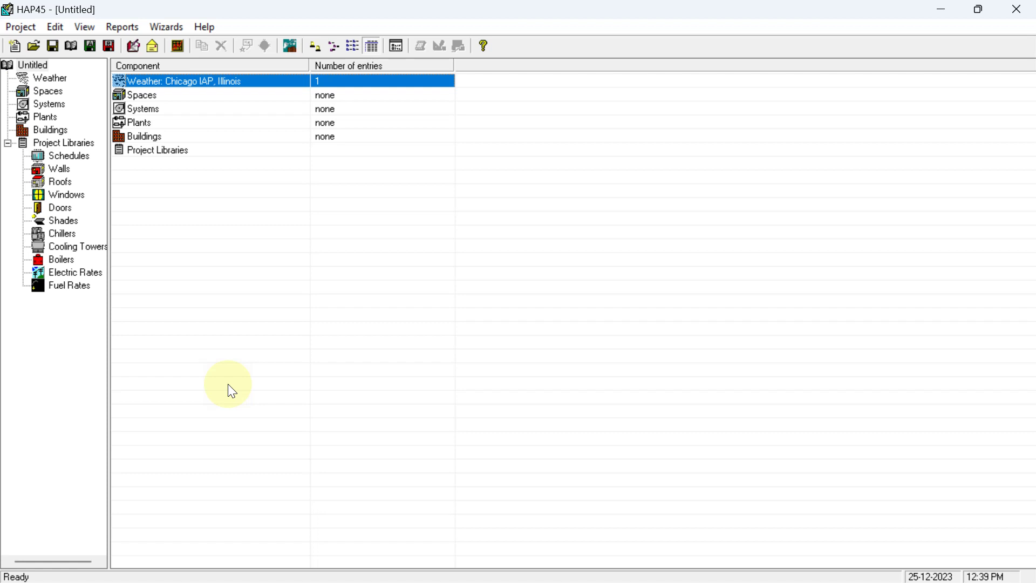
pyautogui.click(19, 28)
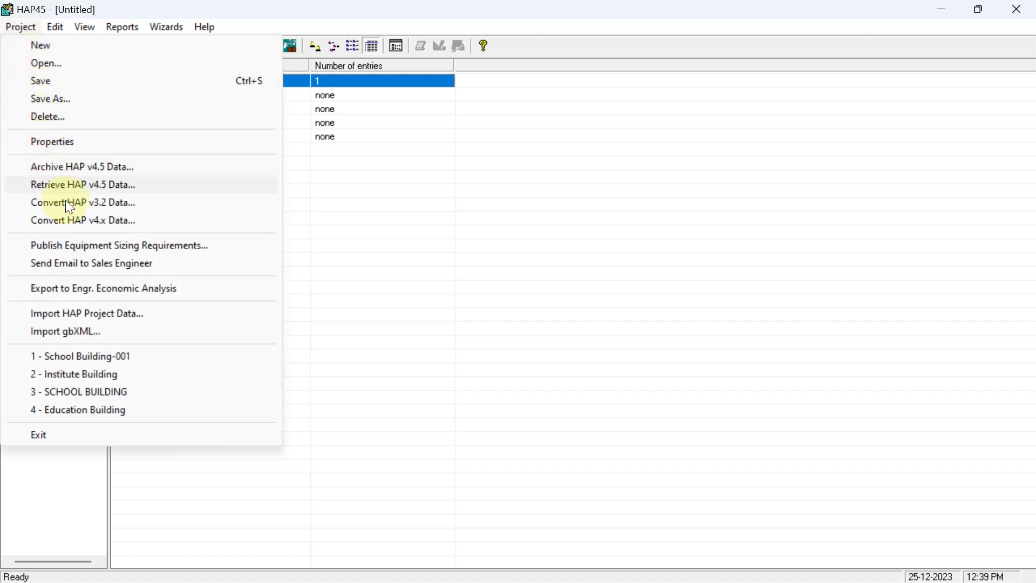
pyautogui.click(82, 336)
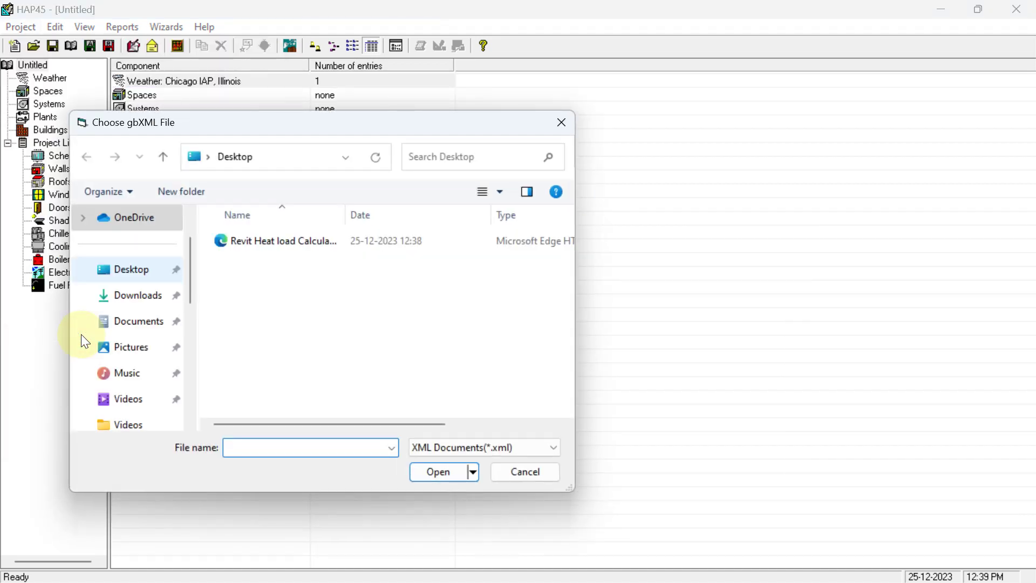
pyautogui.click(128, 272)
pyautogui.click(241, 256)
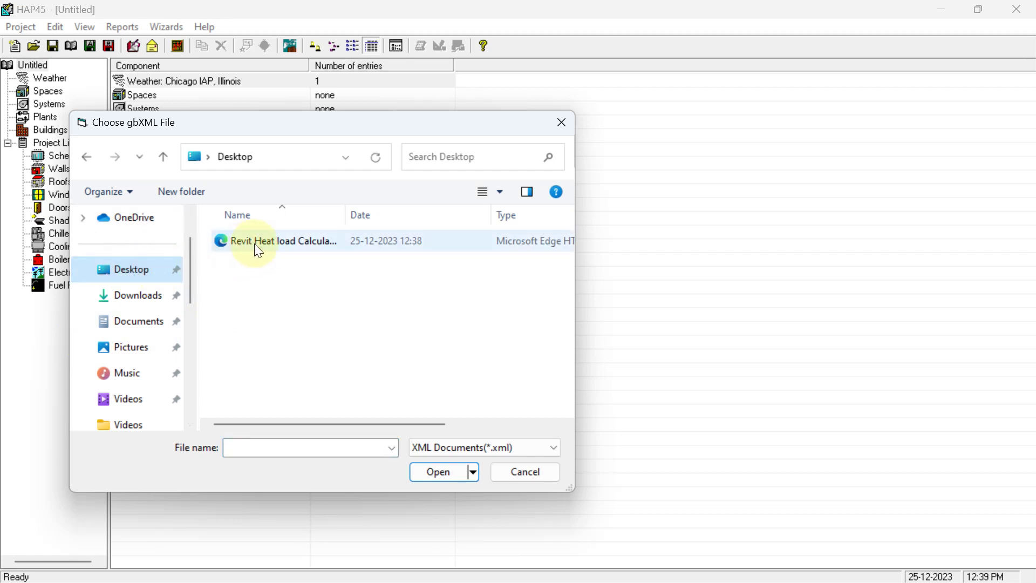
pyautogui.click(306, 246)
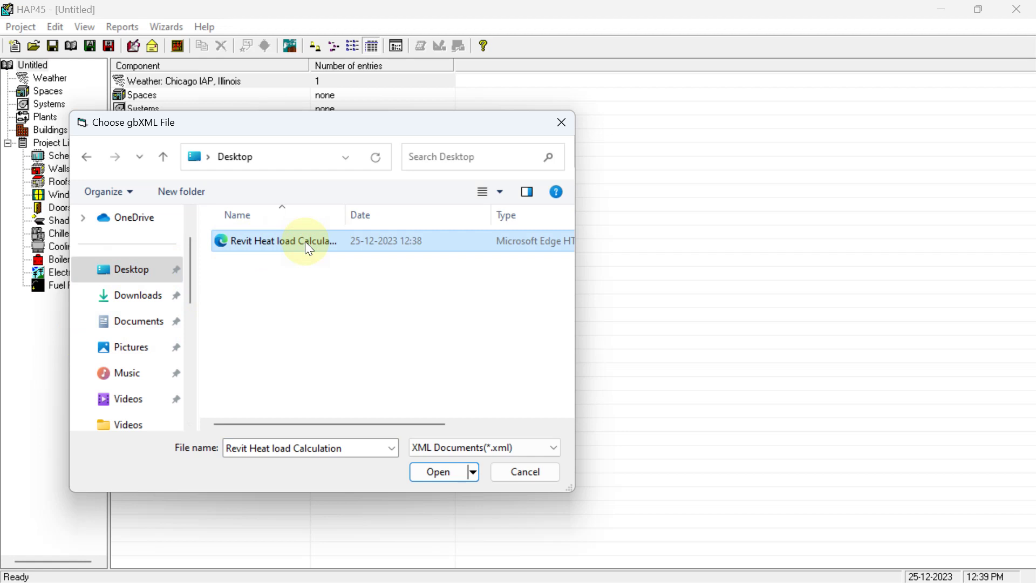
pyautogui.click(436, 472)
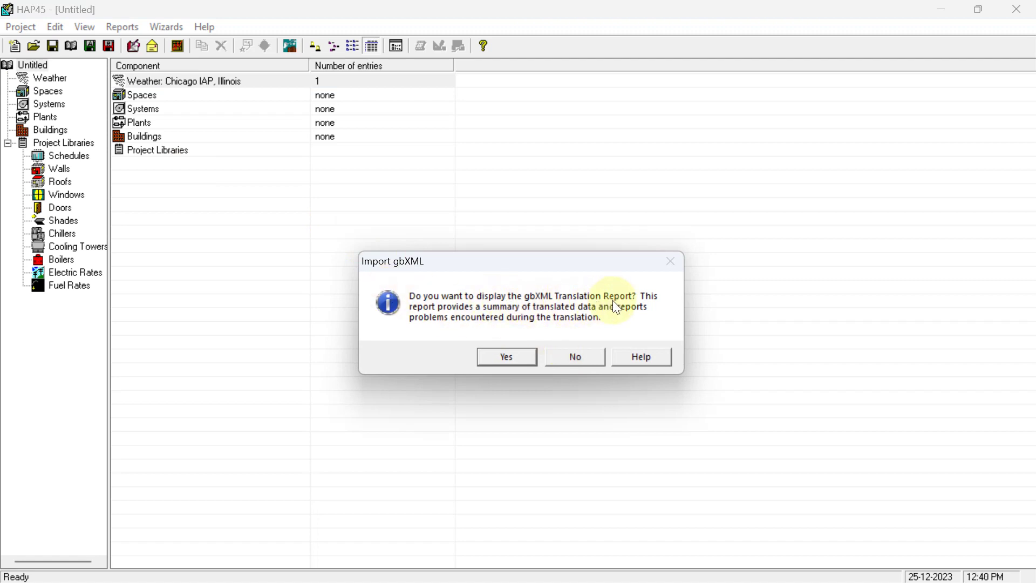
pyautogui.click(565, 359)
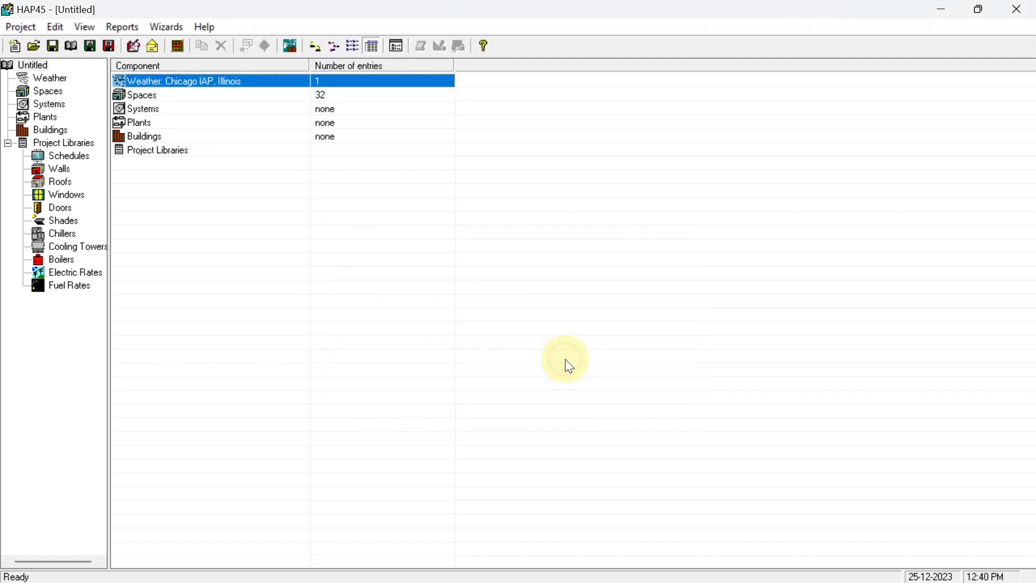
# Display the project's spaces and check the imported rooms, including ACCOUNTS DEPARTMENT, SECTION-A1 and SECTION-A2.
pyautogui.click(50, 94)
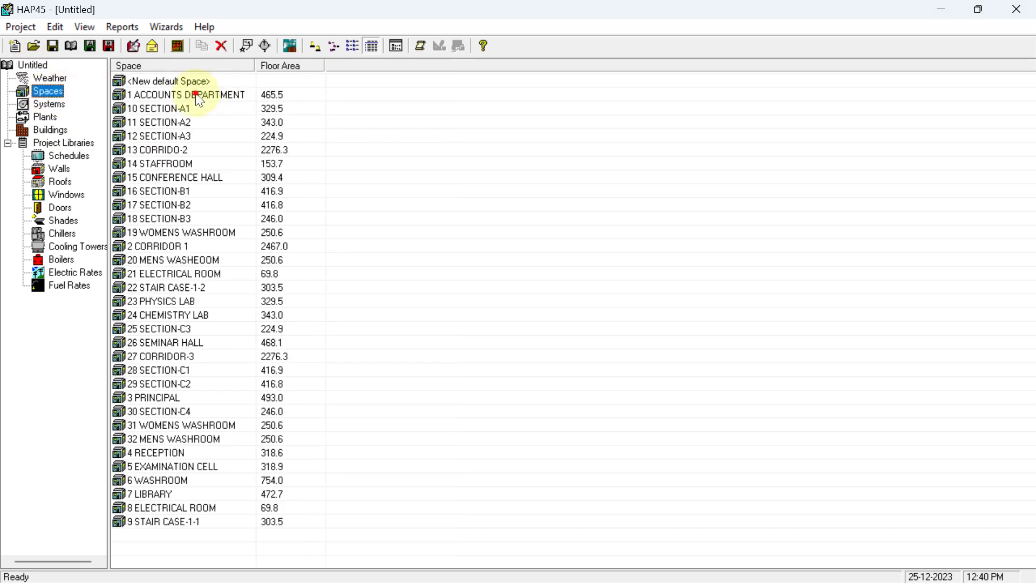
pyautogui.click(198, 96)
pyautogui.click(180, 109)
pyautogui.click(202, 94)
pyautogui.click(186, 122)
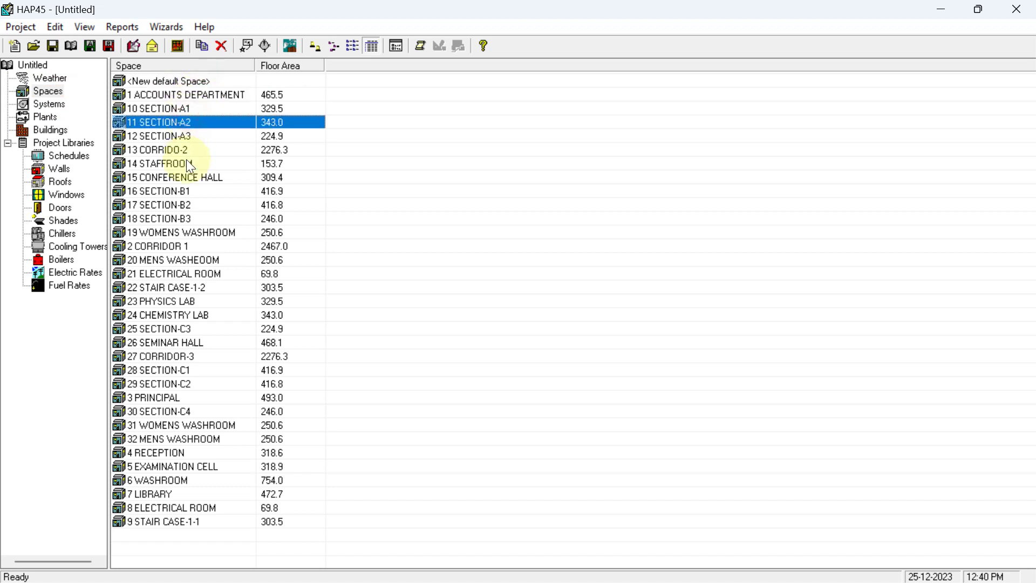
# Check further imported spaces in the list, including SECTION-B2, STAIR CASE-1-2, CONFERENCE HALL and ACCOUNTS DEPARTMENT.
pyautogui.click(186, 205)
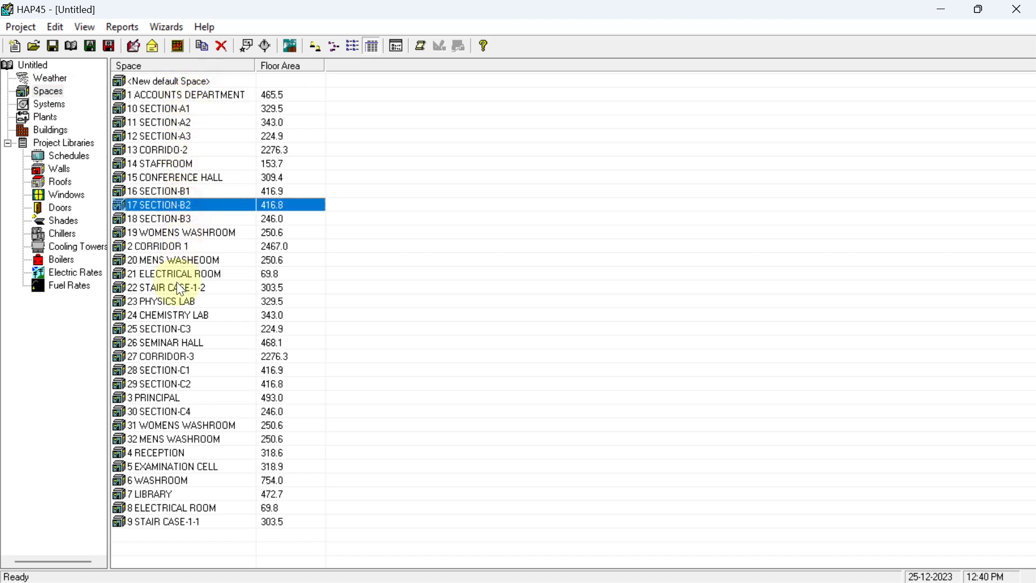
pyautogui.click(177, 286)
pyautogui.click(169, 178)
pyautogui.click(186, 93)
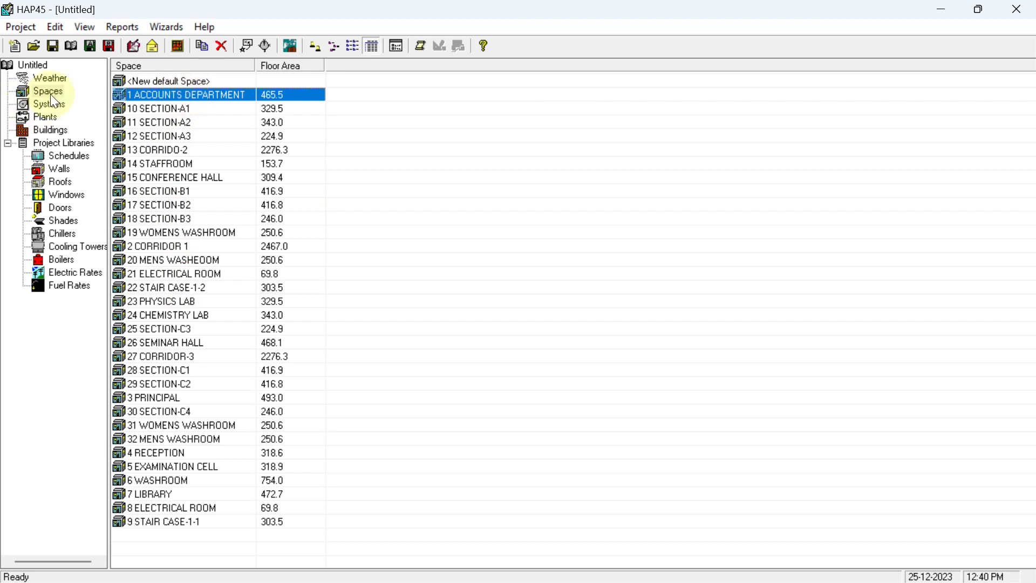
# Open the properties of the ACCOUNTS DEPARTMENT space, review its General and Partitions settings, and close them without editing.
pyautogui.doubleClick(187, 96)
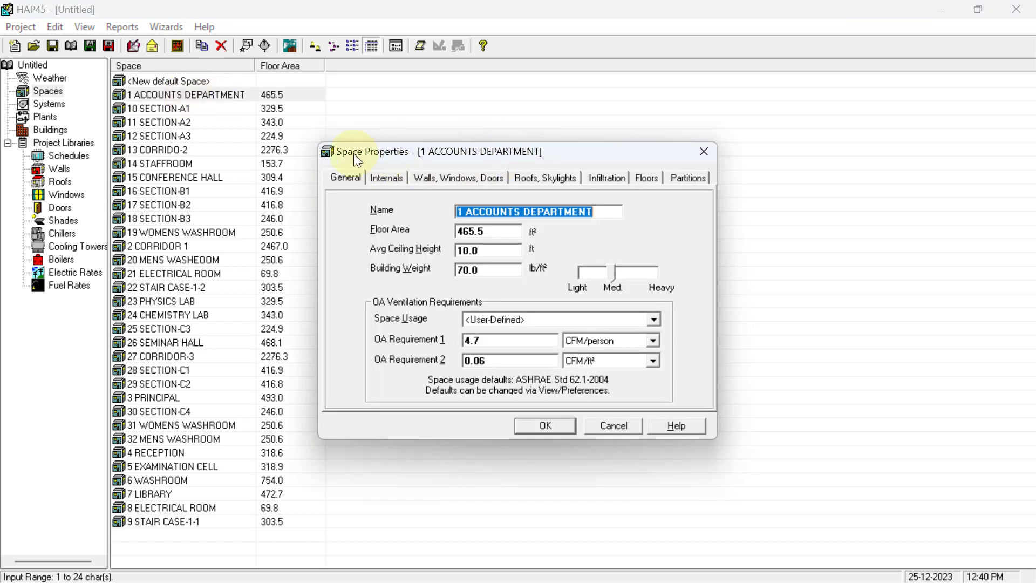
pyautogui.click(345, 176)
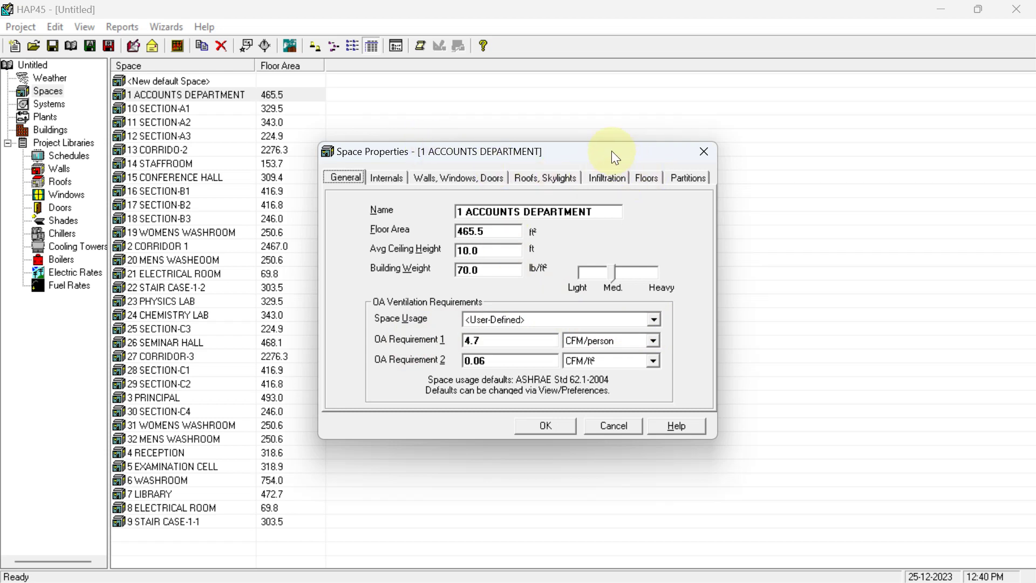
pyautogui.moveTo(614, 155); pyautogui.dragTo(641, 152)
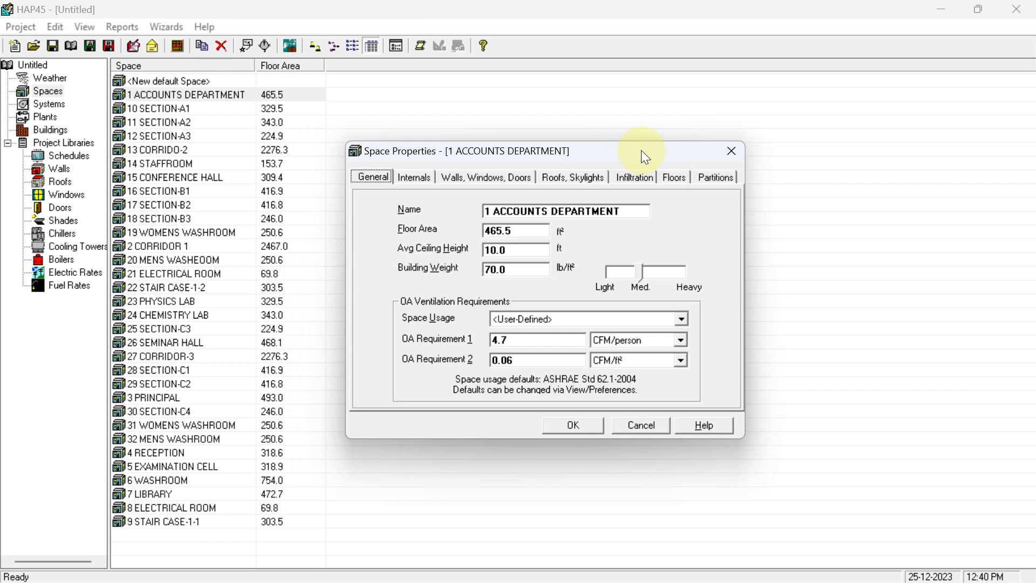
pyautogui.click(705, 183)
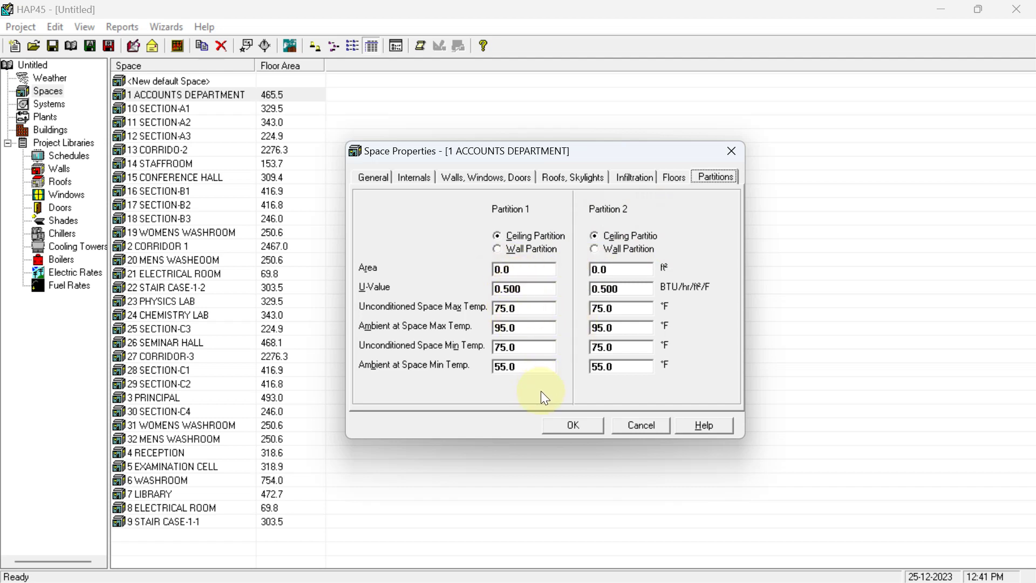
pyautogui.click(365, 181)
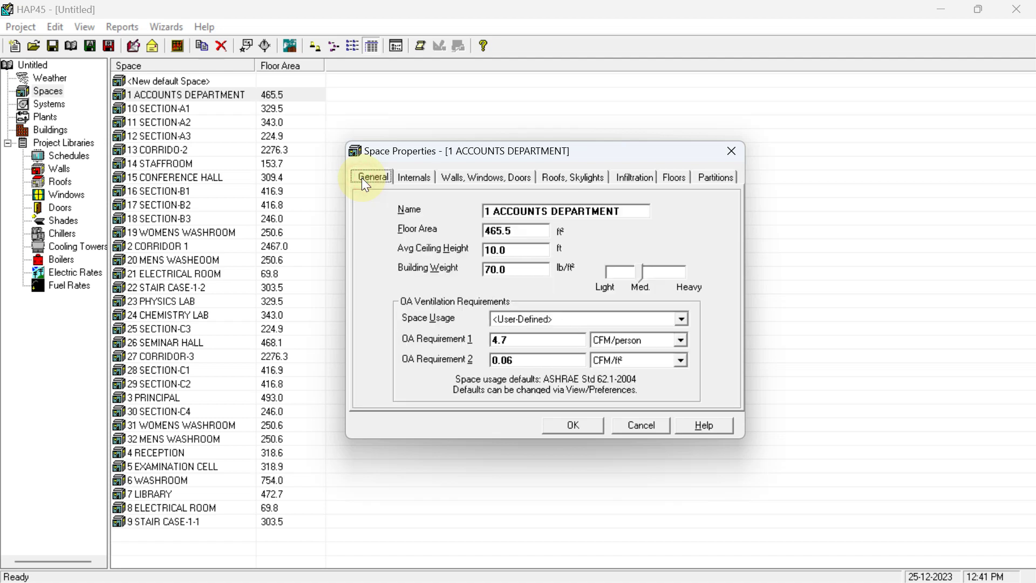
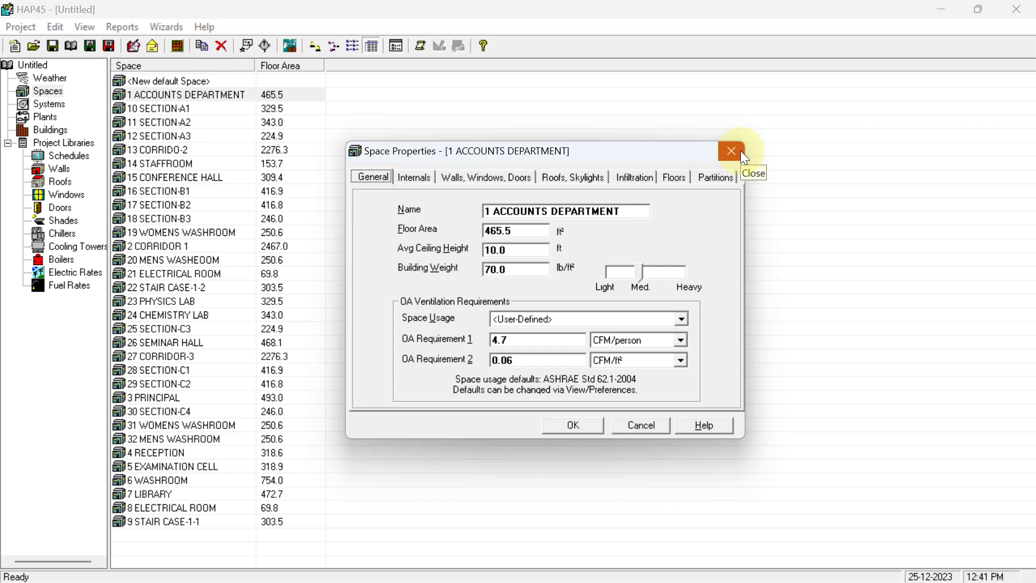
pyautogui.click(743, 156)
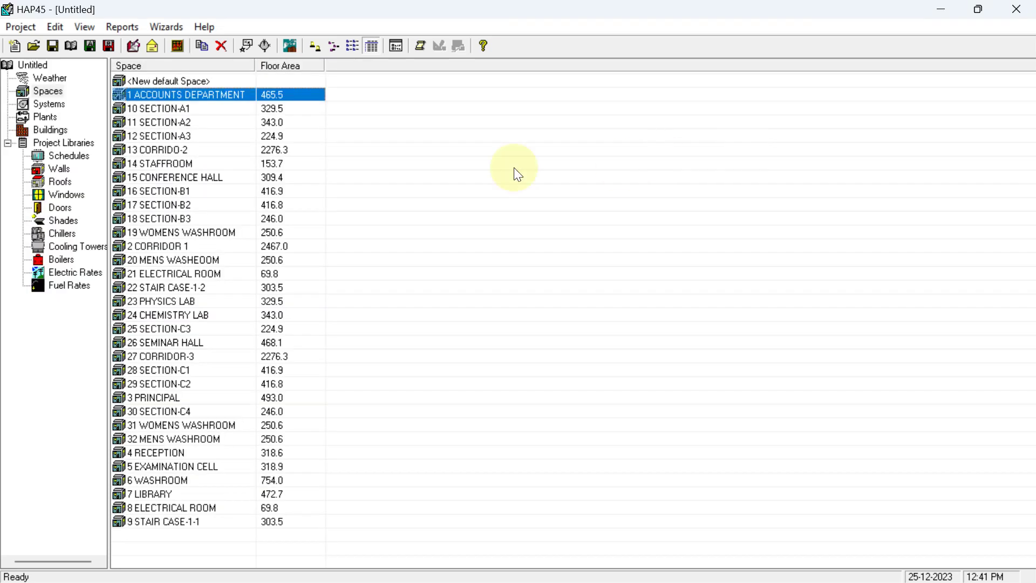
# Open the project's weather properties and set the design location to region Asia/Pacific, location India and city Bangalore.
pyautogui.click(47, 79)
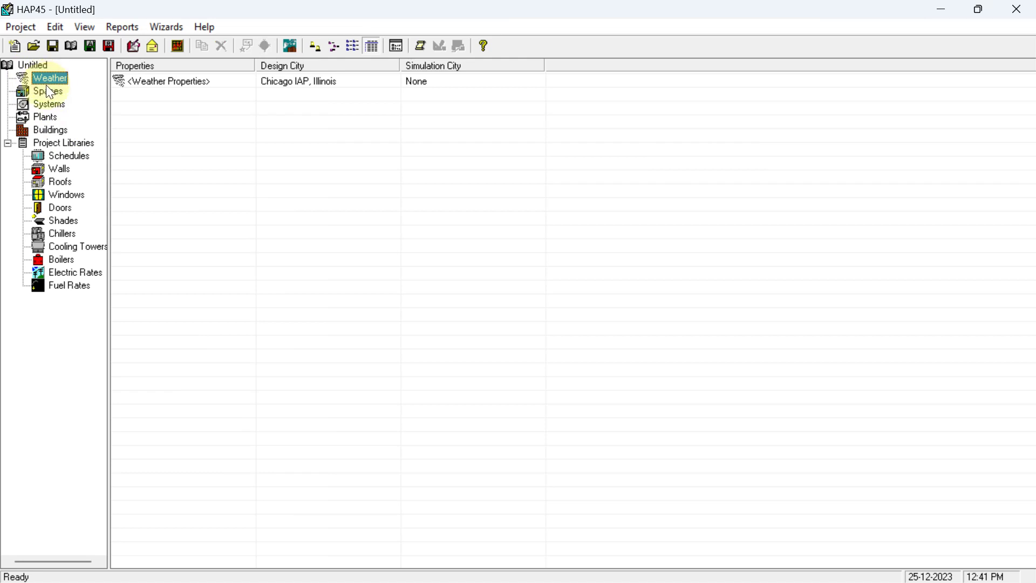
pyautogui.click(189, 86)
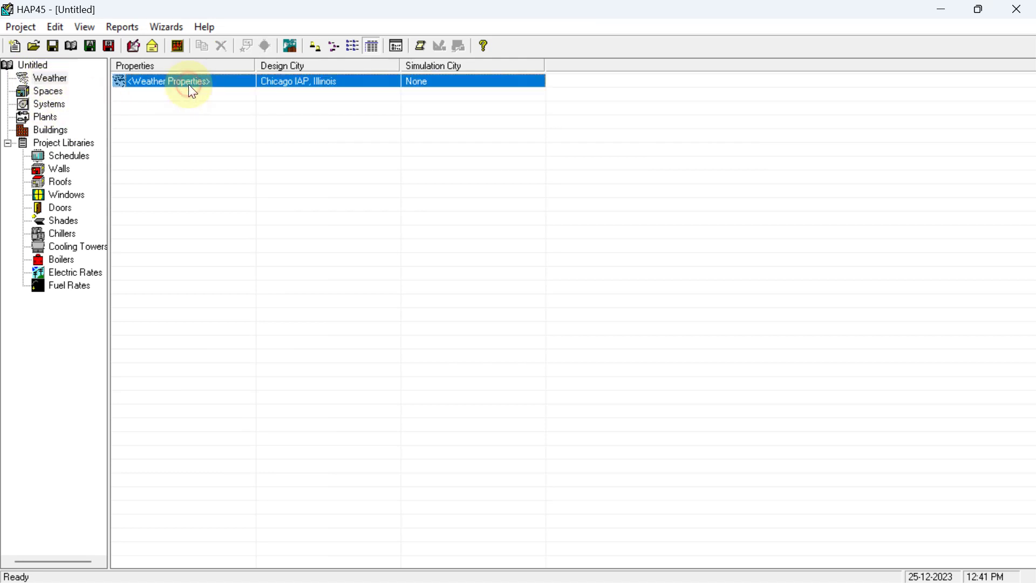
pyautogui.doubleClick(189, 86)
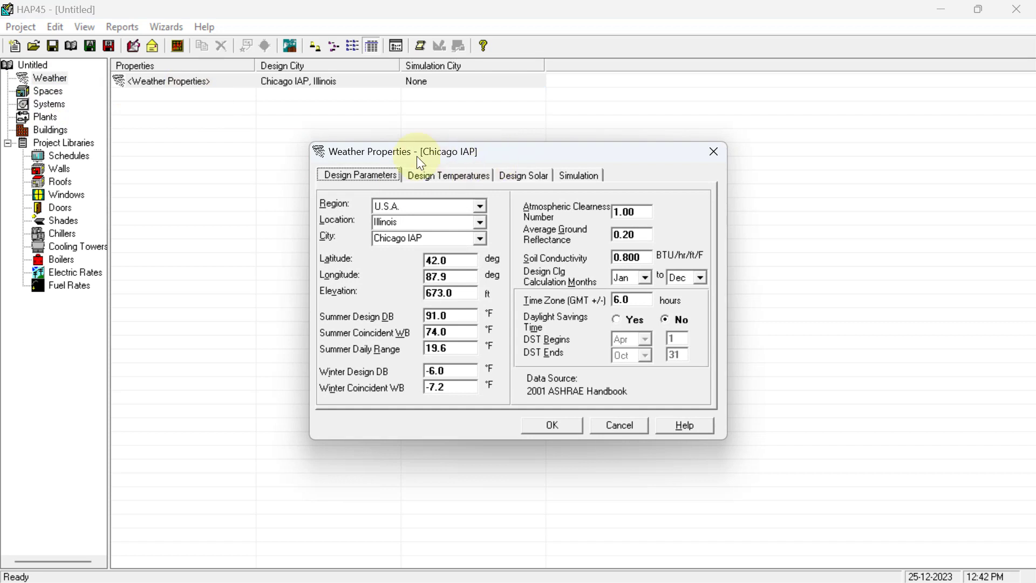
pyautogui.moveTo(490, 149); pyautogui.dragTo(383, 132)
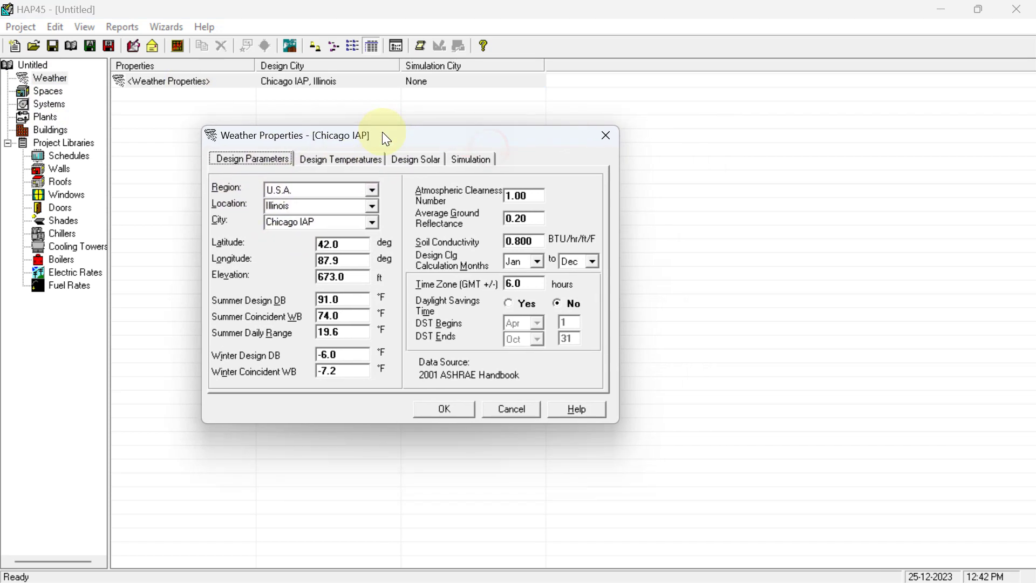
pyautogui.click(372, 191)
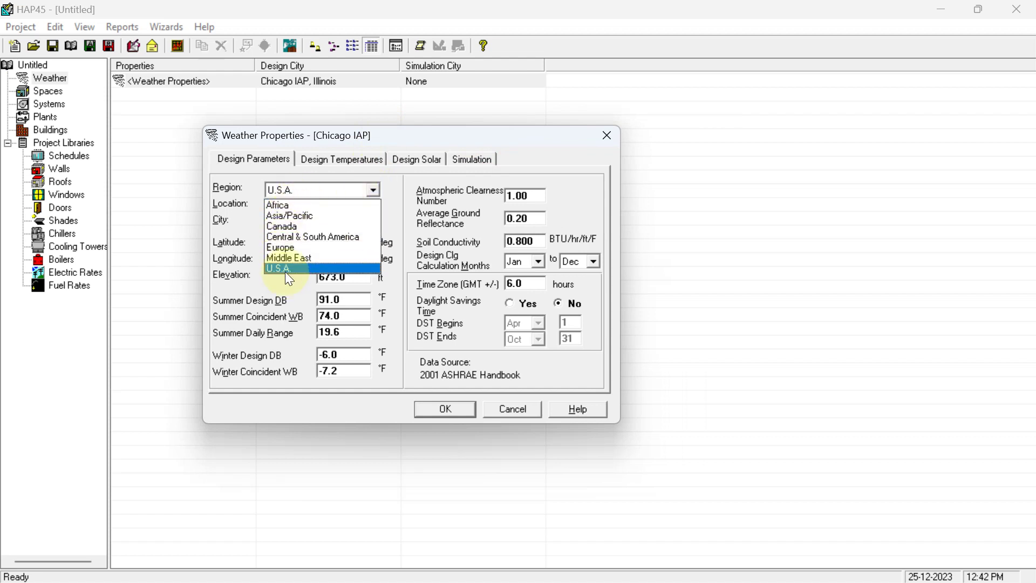
pyautogui.click(290, 215)
pyautogui.click(377, 208)
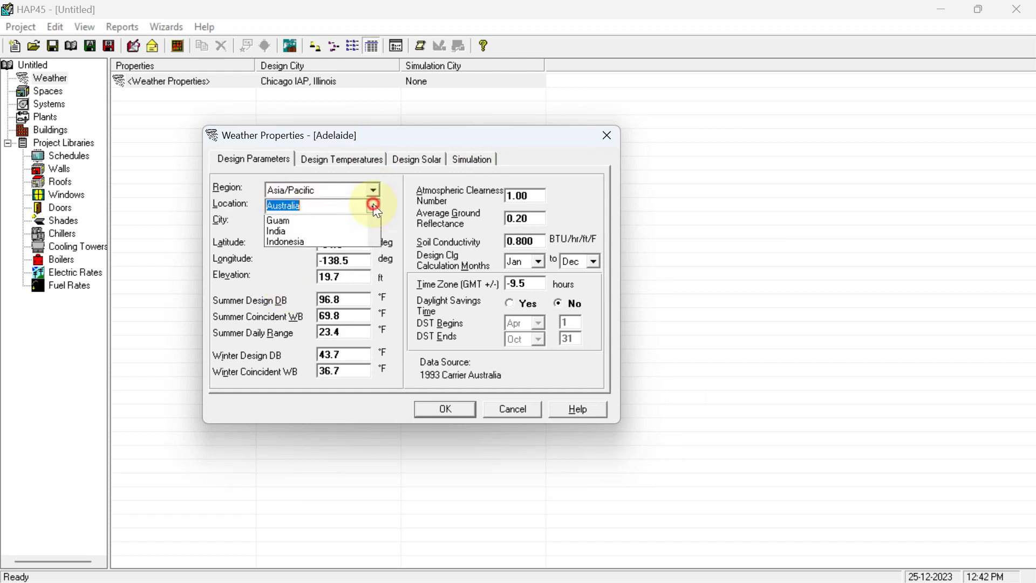
pyautogui.scroll(-2, 283, 280)
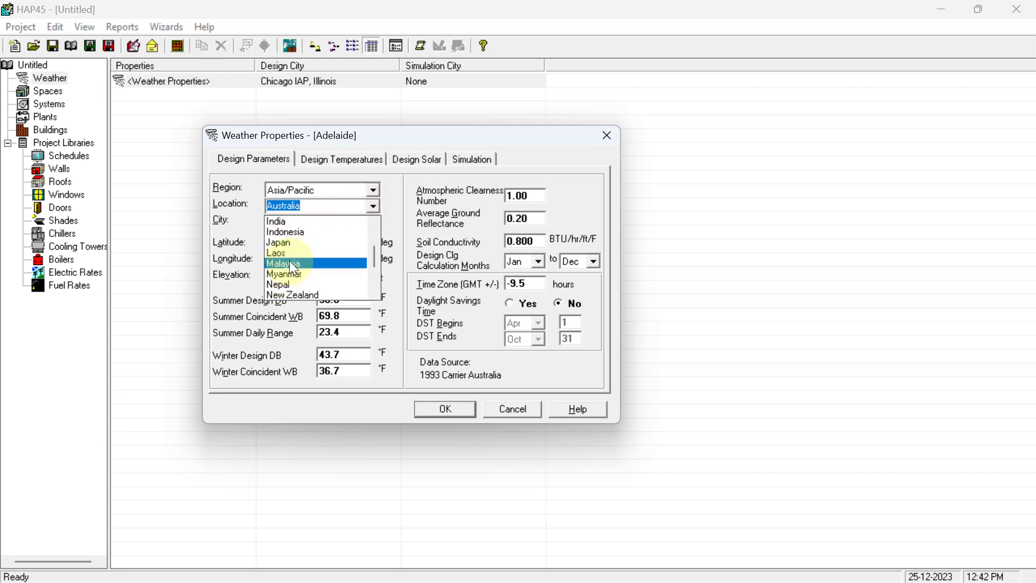
pyautogui.scroll(2, 292, 247)
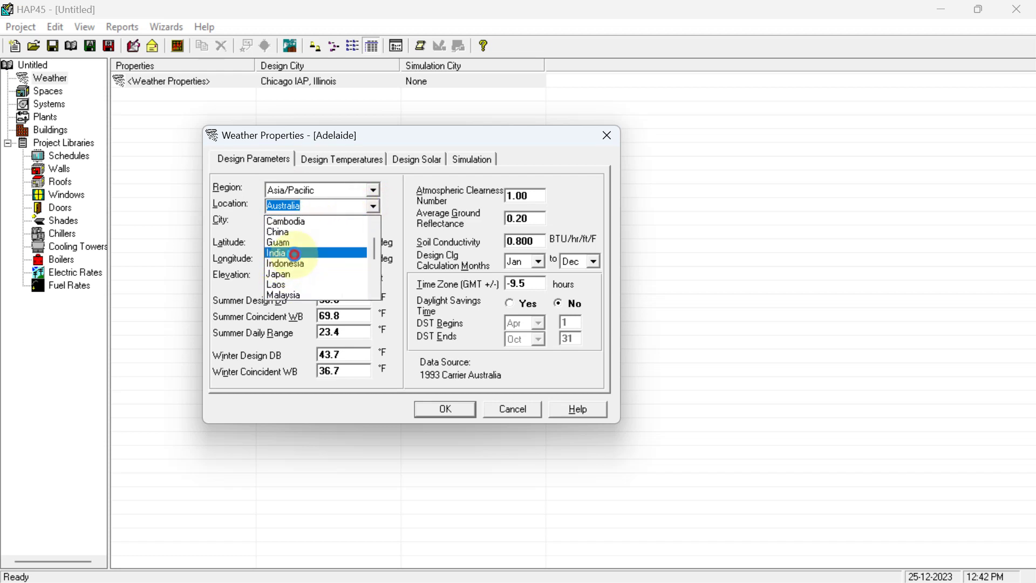
pyautogui.click(278, 253)
pyautogui.click(374, 223)
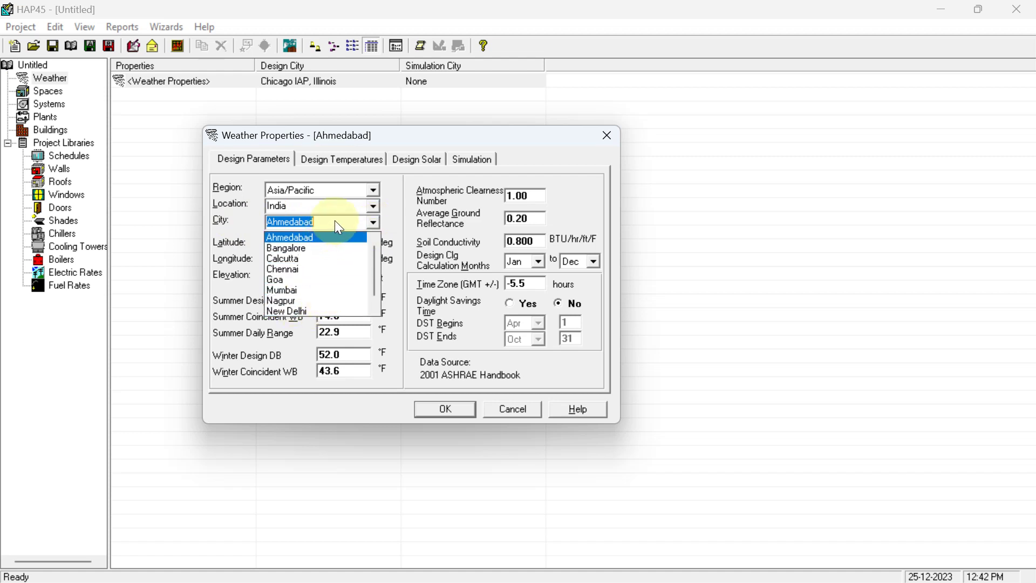
pyautogui.click(299, 249)
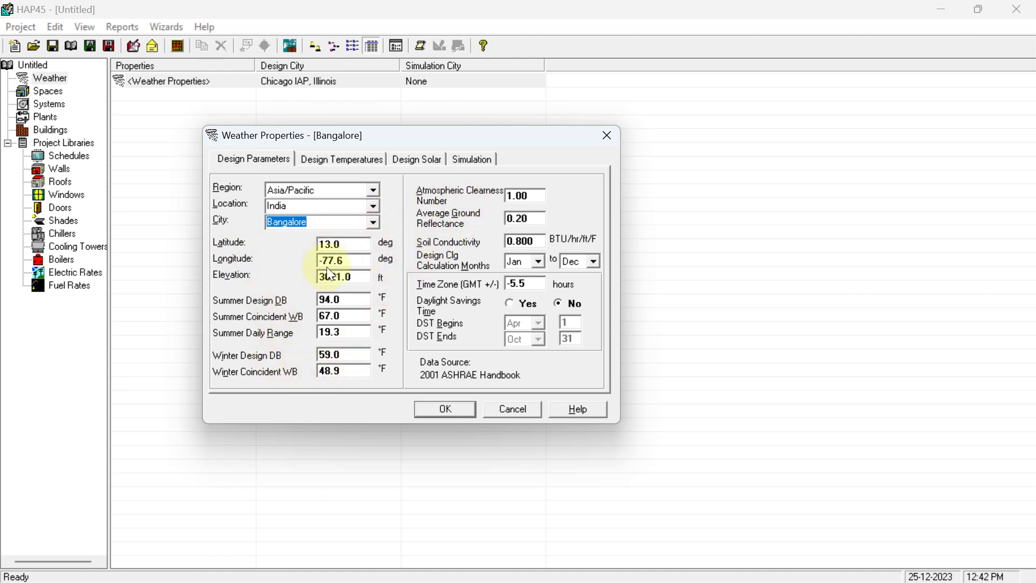
# Check the available Indian cities and enter Hyderabad as a custom city name in the weather properties.
pyautogui.click(372, 224)
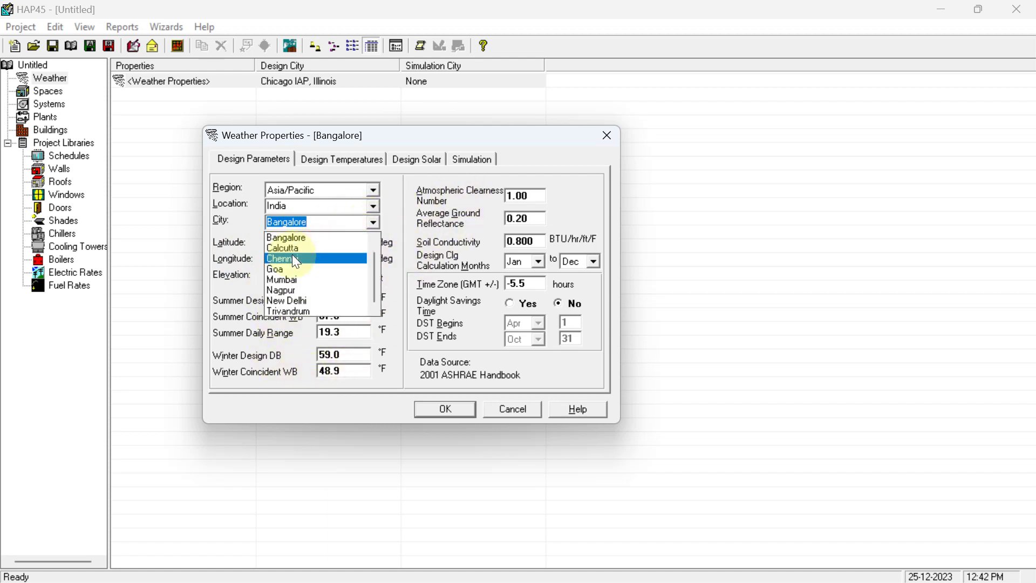
pyautogui.scroll(-1, 296, 286)
pyautogui.scroll(1, 290, 291)
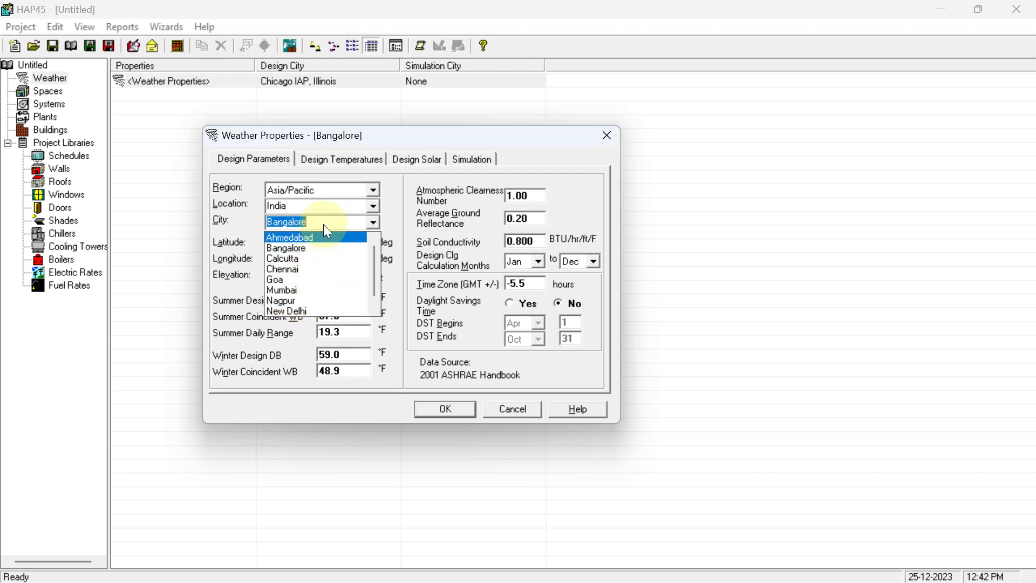
pyautogui.write('hyde')
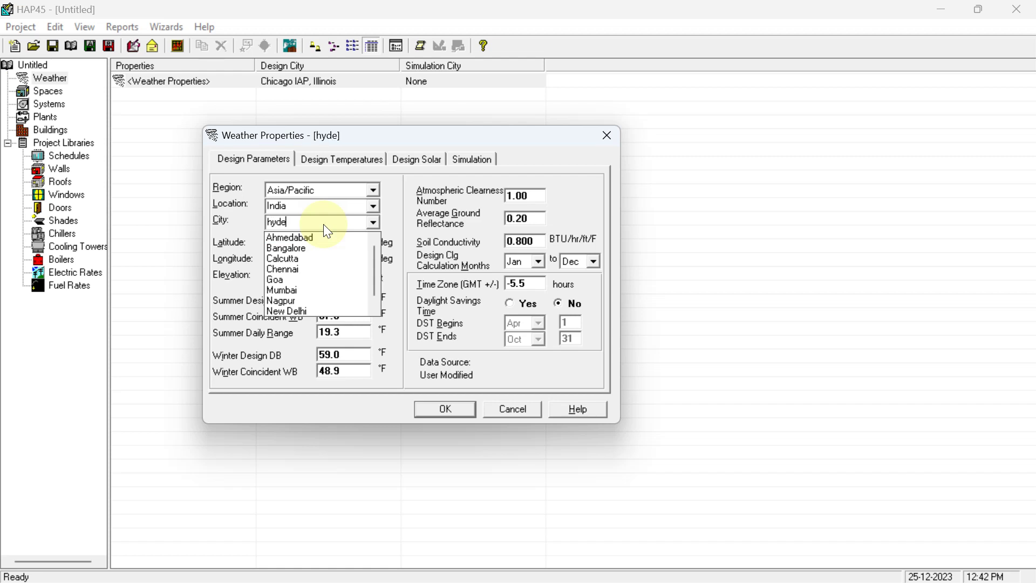
pyautogui.write('arad')
pyautogui.press('BackSpace')
pyautogui.press('BackSpace')
pyautogui.press('BackSpace')
pyautogui.press('BackSpace')
pyautogui.press('BackSpace')
pyautogui.press('BackSpace')
pyautogui.press('BackSpace')
pyautogui.press('BackSpace')
pyautogui.write('Hyderabad')
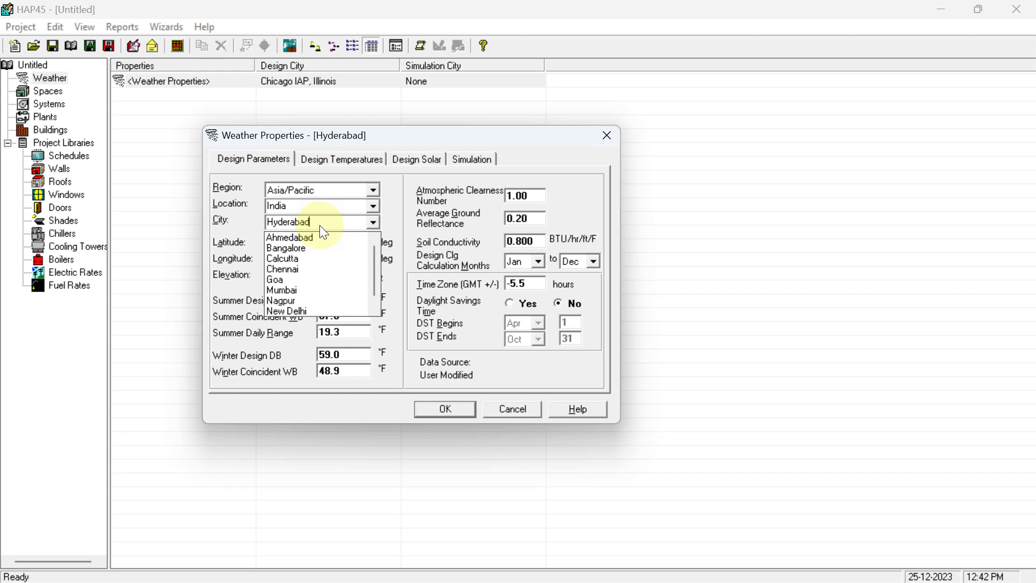
pyautogui.click(164, 243)
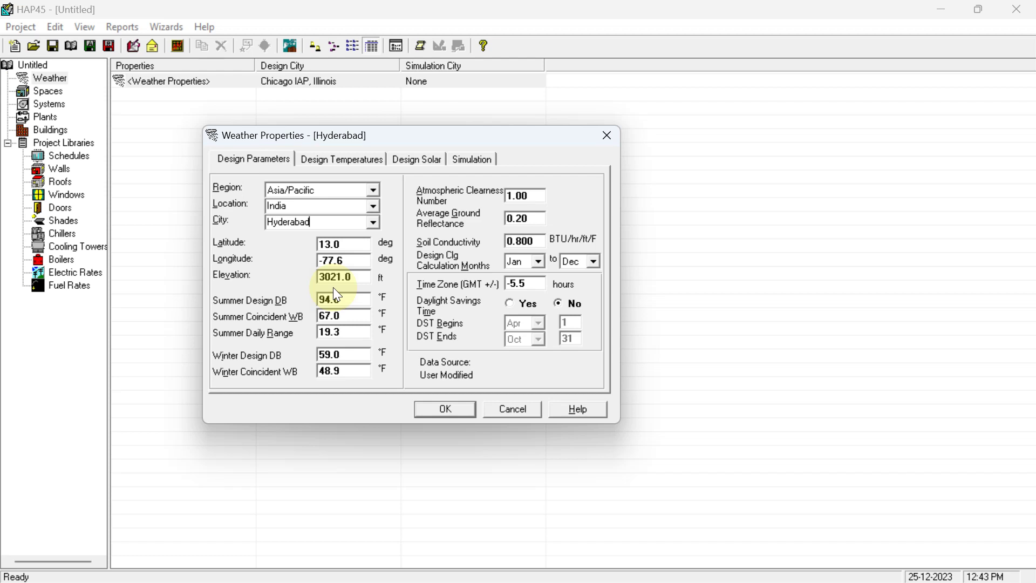
# Set Hyderabad's latitude to 17.86 degrees and longitude to -78.47 degrees.
pyautogui.click(345, 242)
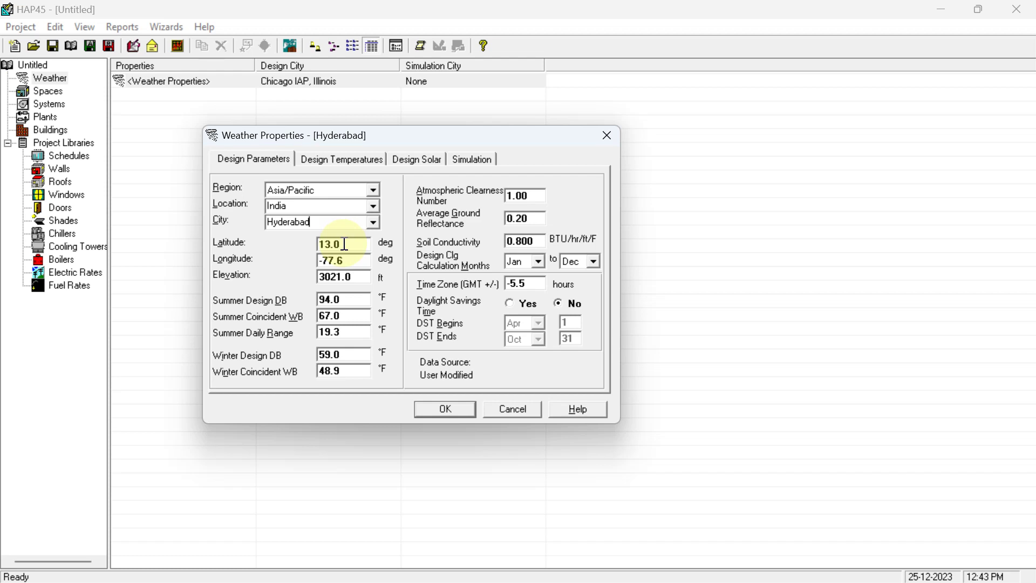
pyautogui.moveTo(318, 244); pyautogui.dragTo(359, 249)
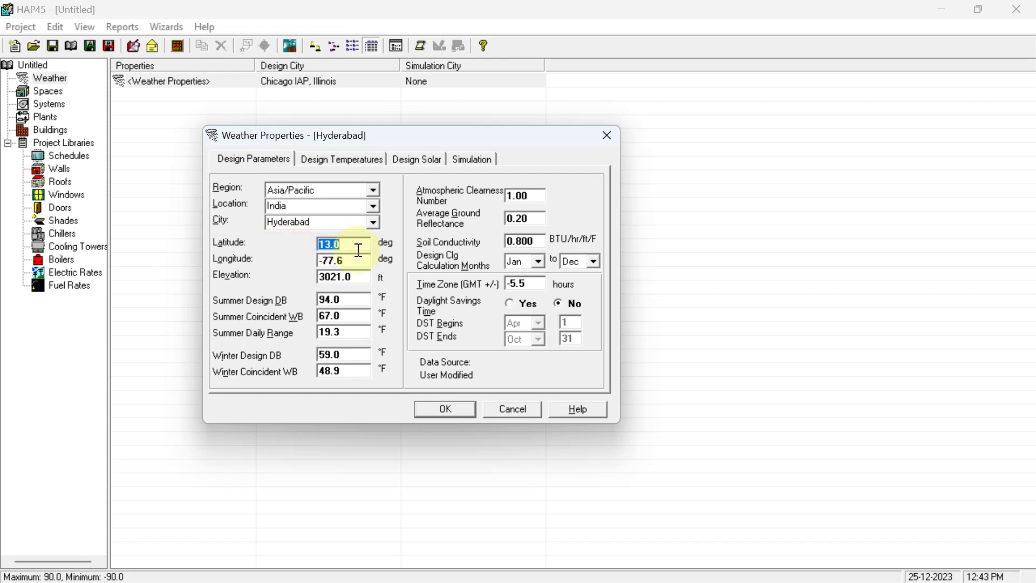
pyautogui.write('17.')
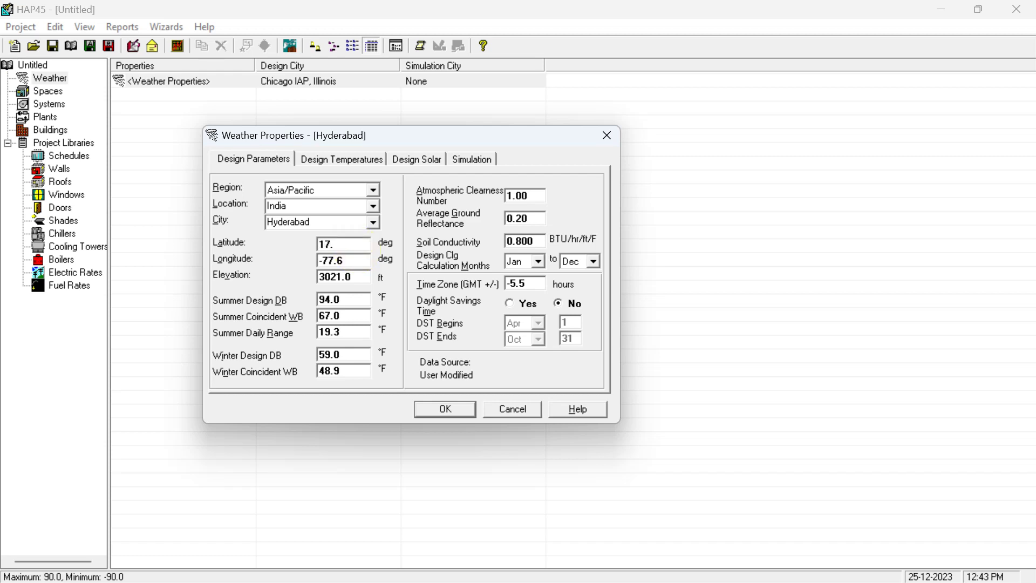
pyautogui.write('86')
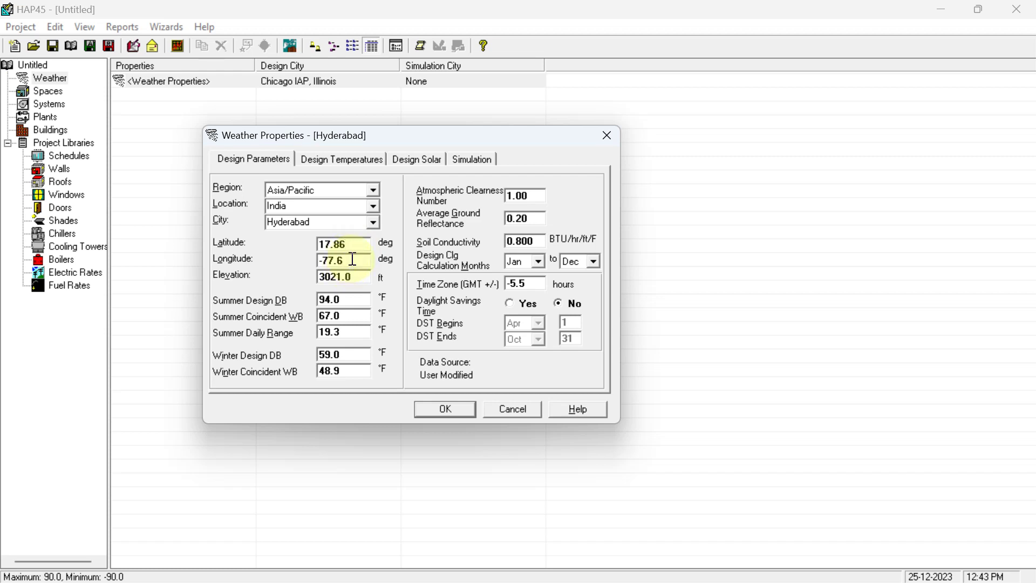
pyautogui.press('Tab')
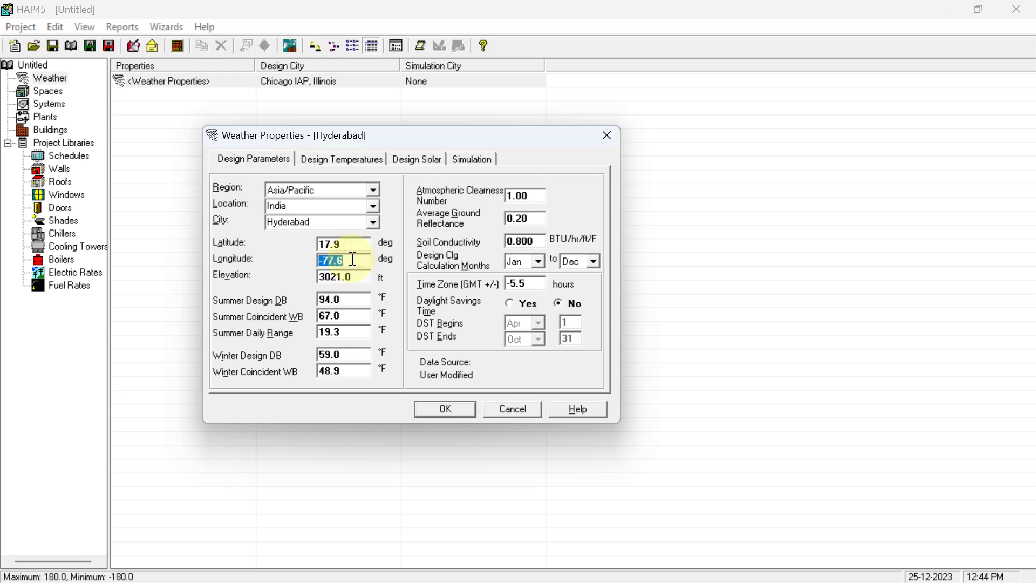
pyautogui.click(352, 259)
pyautogui.press('BackSpace')
pyautogui.press('BackSpace')
pyautogui.press('BackSpace')
pyautogui.write('8.47')
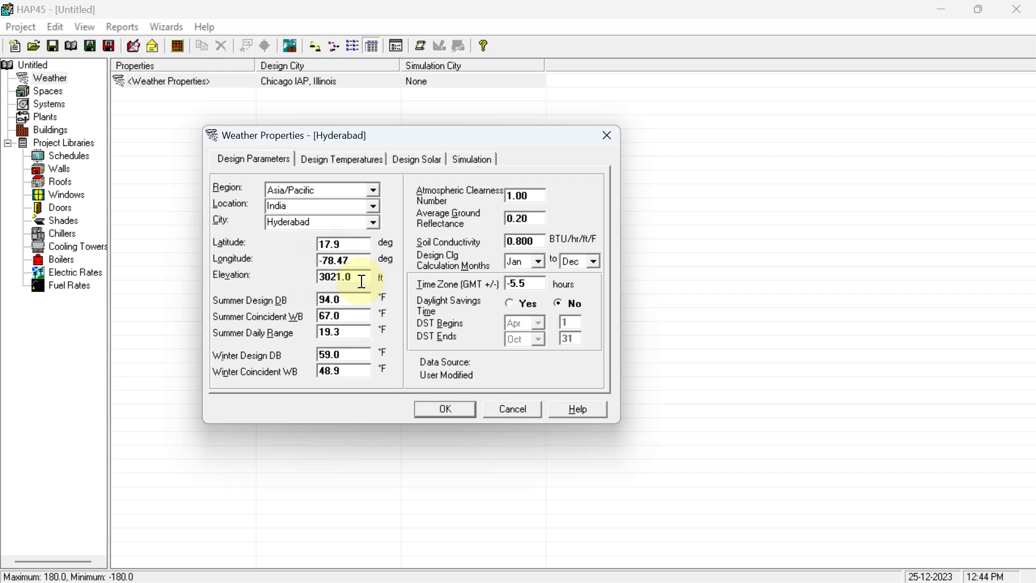
# Set Hyderabad's elevation to 1788 ft.
pyautogui.click(361, 282)
pyautogui.moveTo(319, 278); pyautogui.dragTo(380, 283)
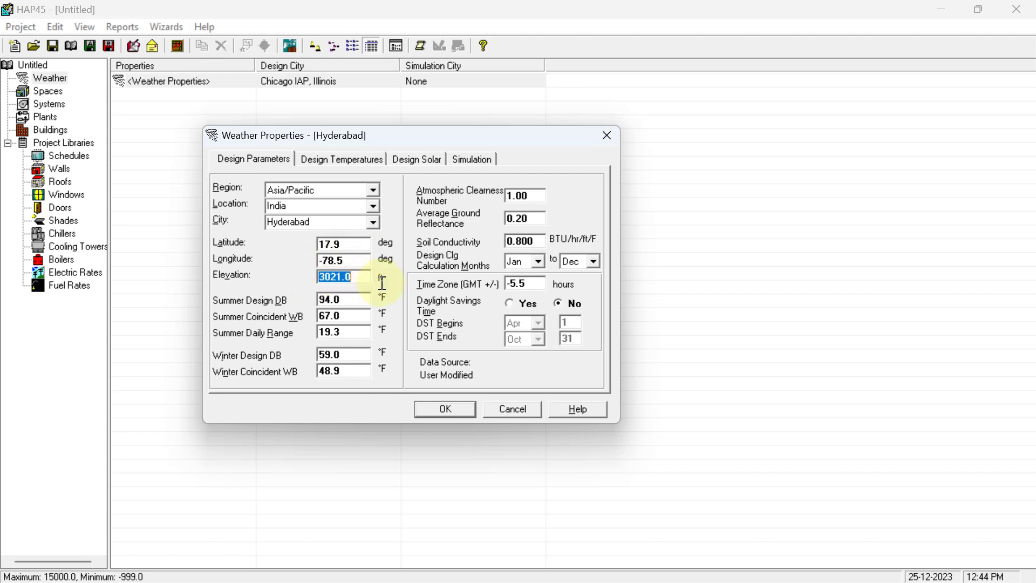
pyautogui.write('1788')
# Set Hyderabad's summer design dry bulb to 107 °F, coincident wet bulb to 78 °F and daily range to 14 °F.
pyautogui.click(352, 302)
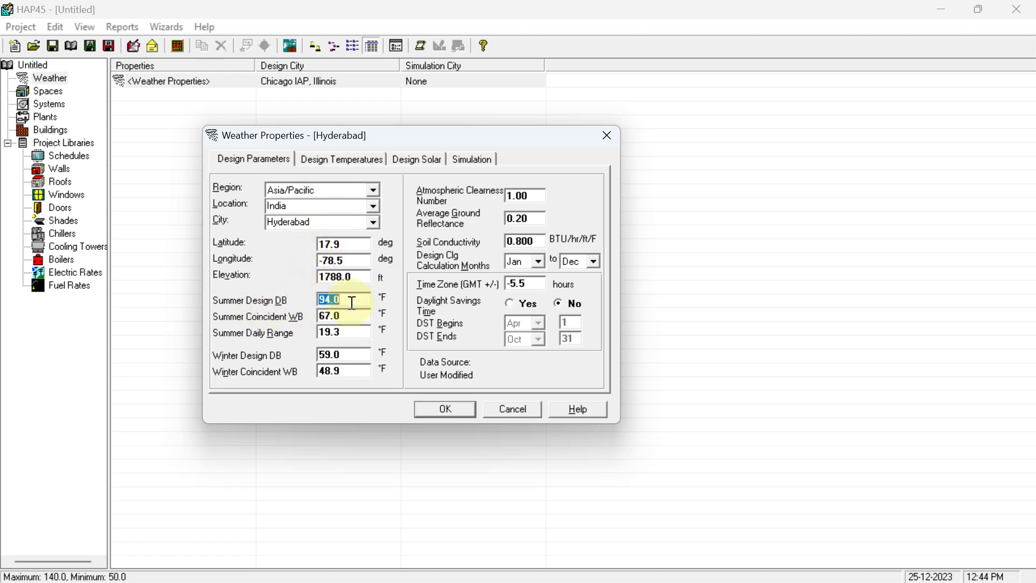
pyautogui.write('107')
pyautogui.click(352, 318)
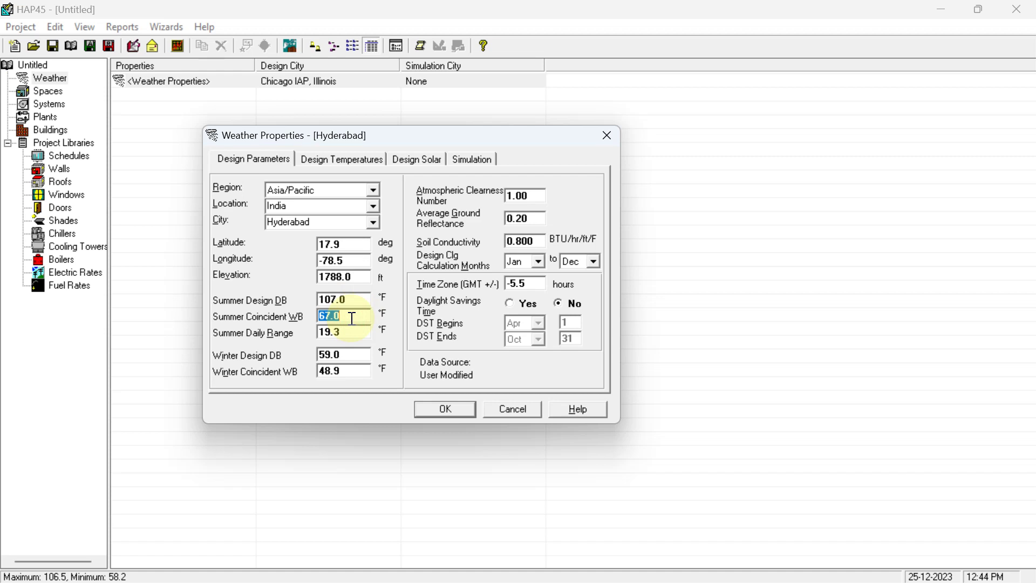
pyautogui.write('78')
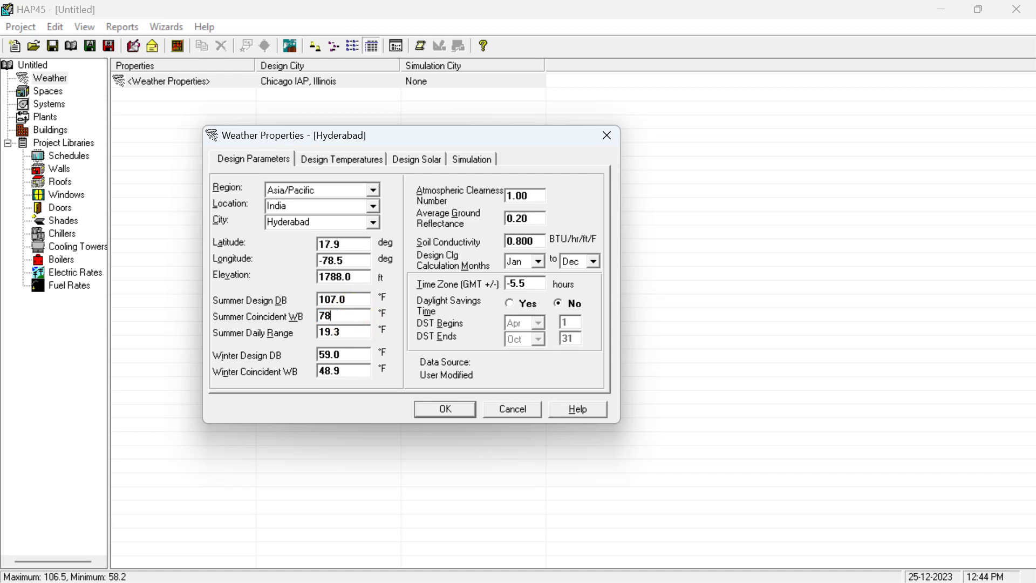
pyautogui.click(352, 334)
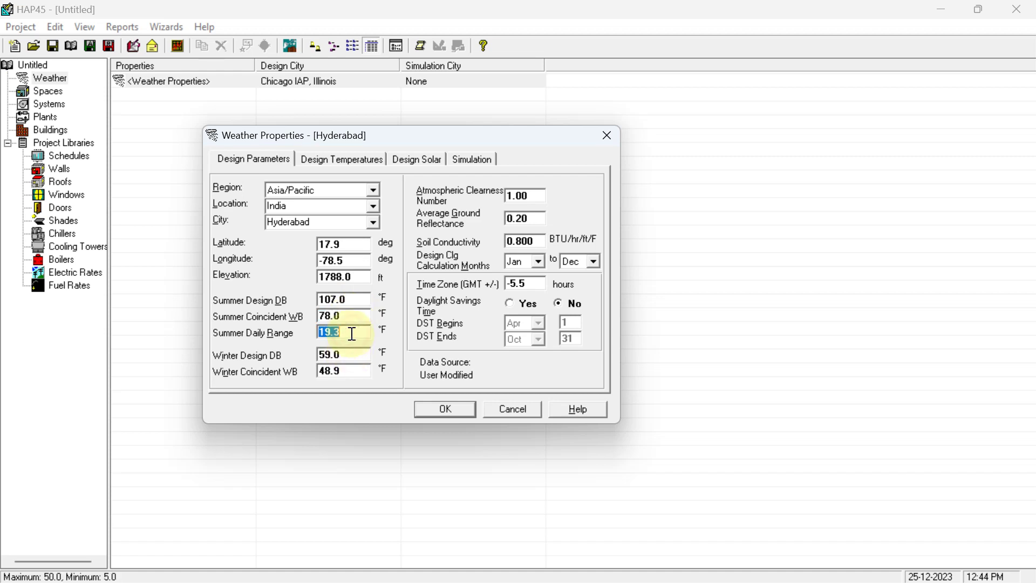
pyautogui.write('14')
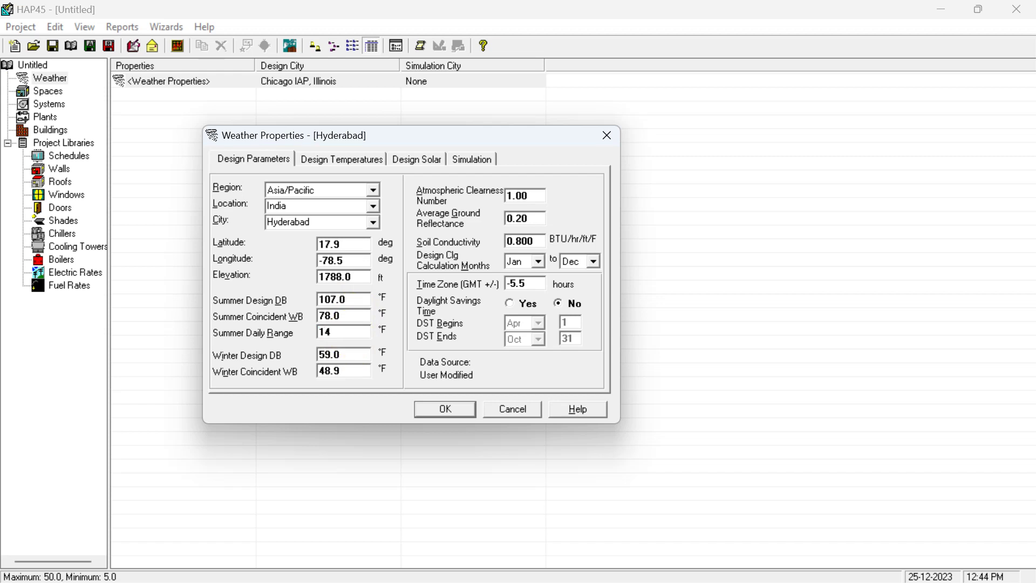
# Set Hyderabad's winter design dry bulb to 55 °F and winter coincident wet bulb to 48 °F.
pyautogui.click(359, 353)
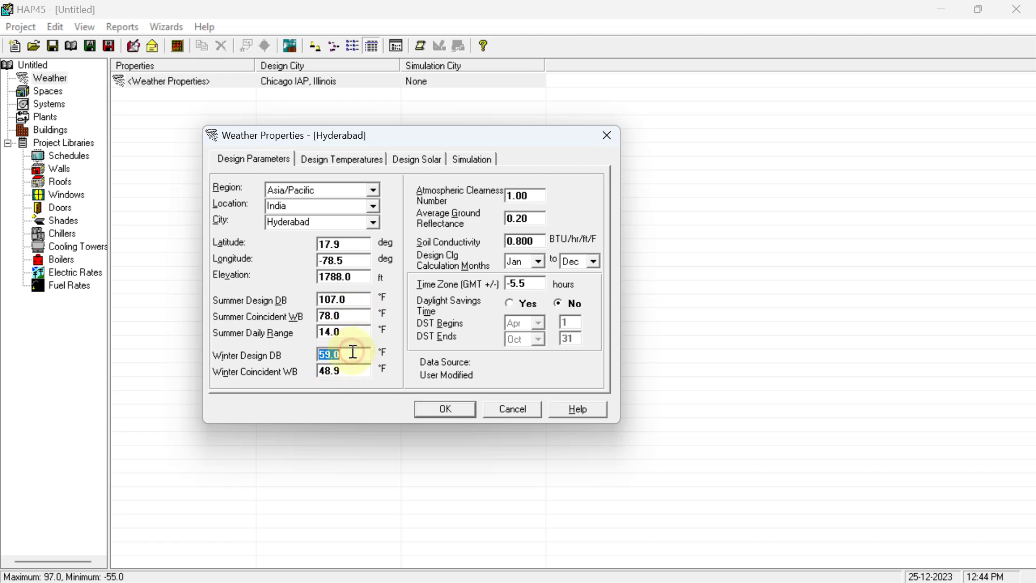
pyautogui.write('55')
pyautogui.click(354, 372)
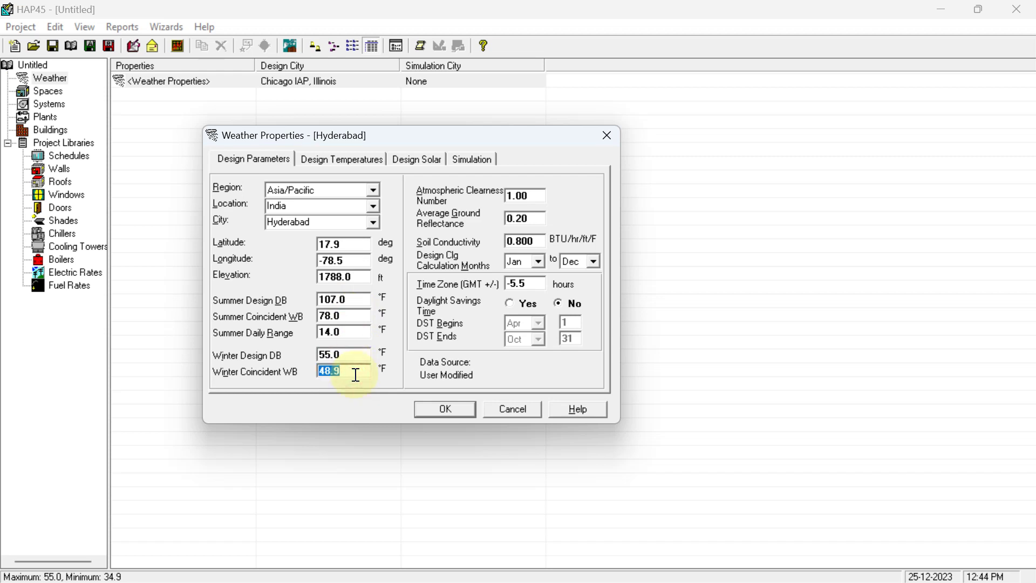
pyautogui.write('48')
# Set the design cooling calculation months to May through Jul and accept the weather properties.
pyautogui.click(539, 263)
pyautogui.scroll(-2, 519, 324)
pyautogui.scroll(2, 523, 300)
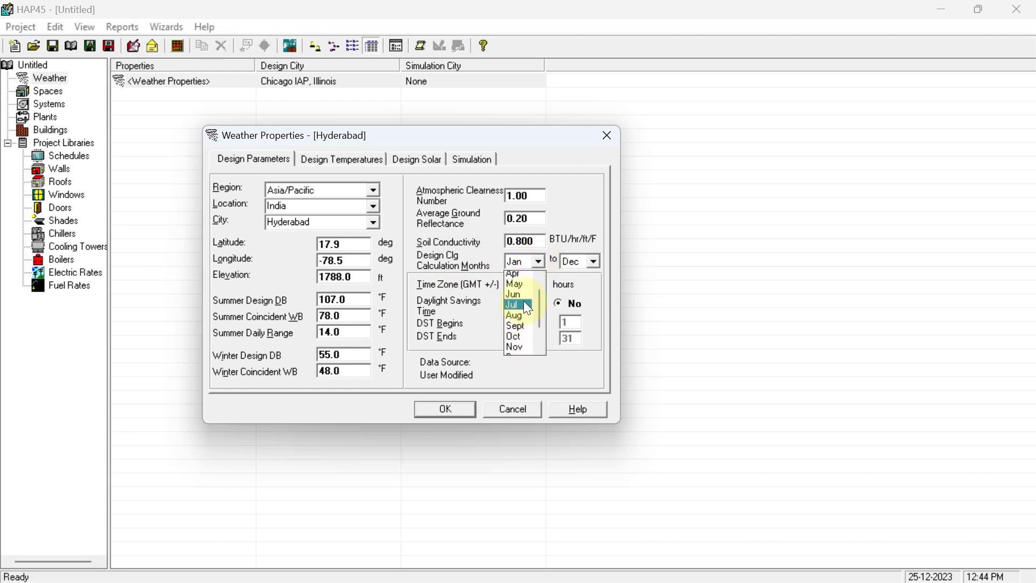
pyautogui.click(523, 299)
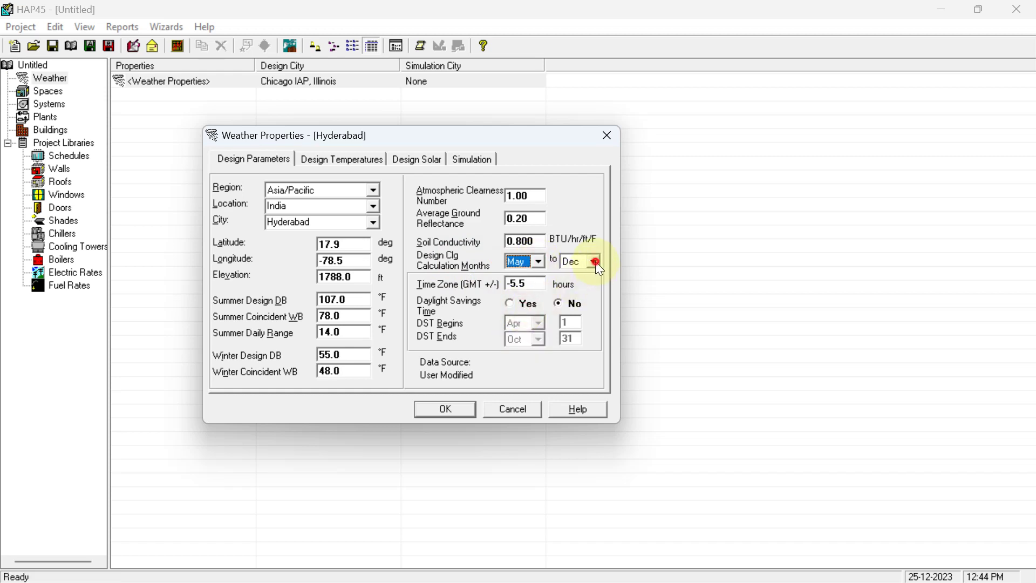
pyautogui.click(595, 263)
pyautogui.scroll(2, 581, 310)
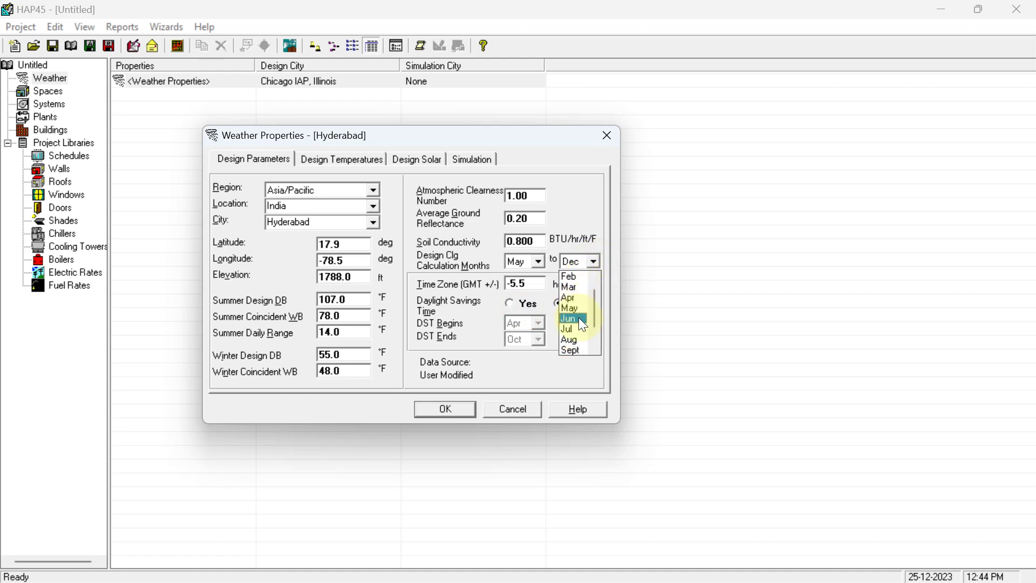
pyautogui.click(580, 329)
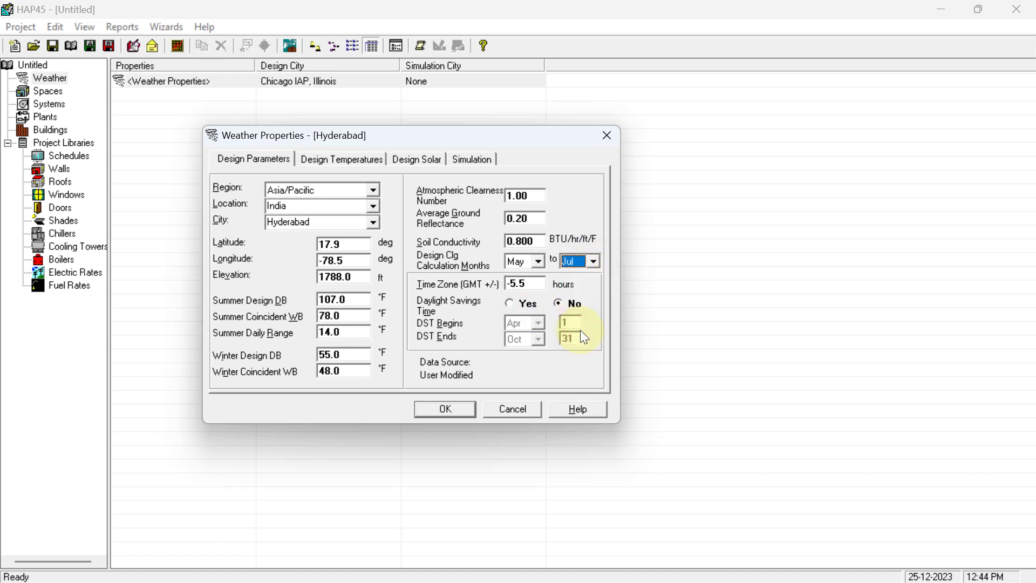
pyautogui.click(452, 409)
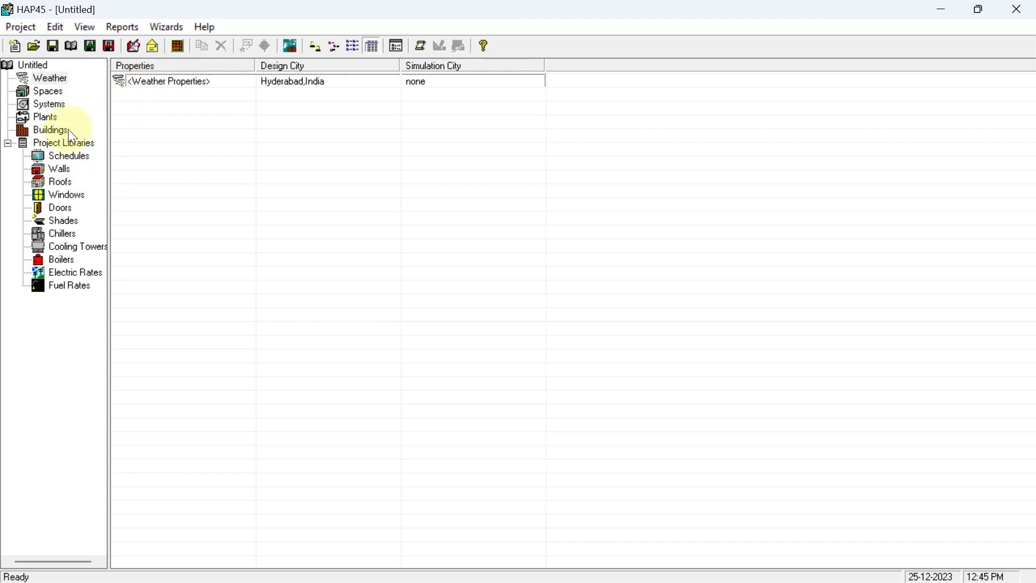
# Open the general space properties of 1 ACCOUNTS DEPARTMENT from the project's spaces.
pyautogui.click(57, 104)
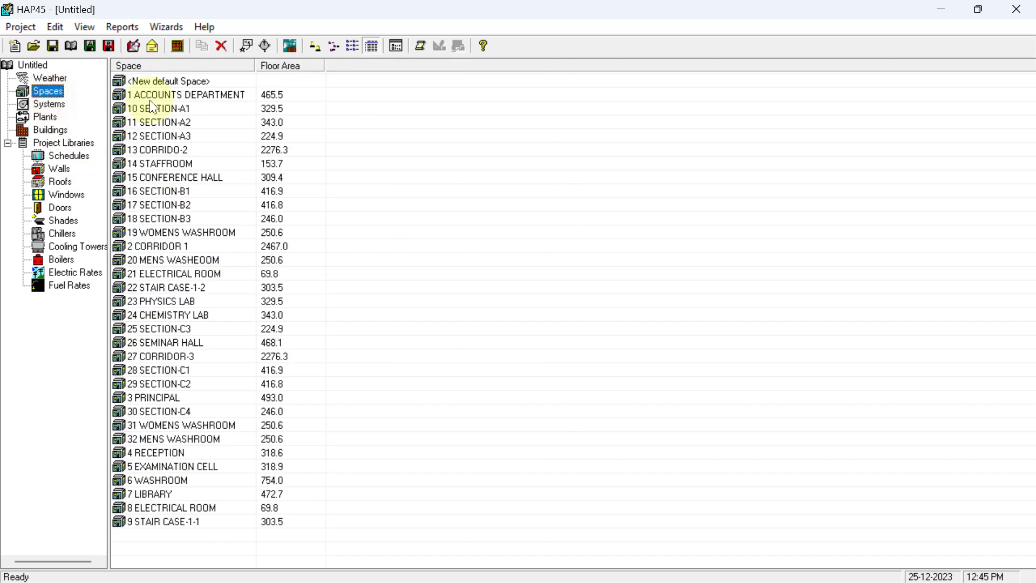
pyautogui.doubleClick(182, 96)
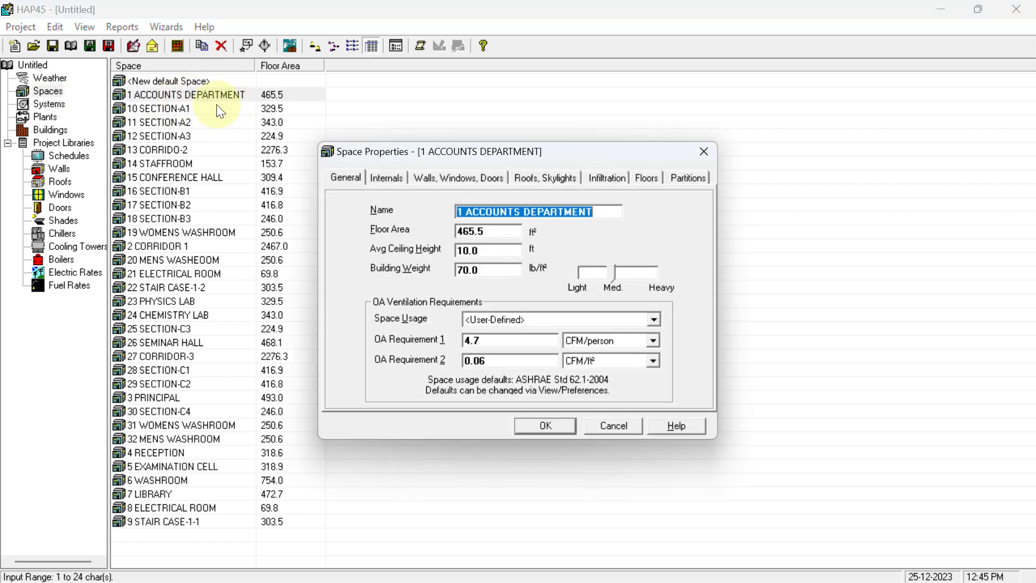
pyautogui.moveTo(533, 151); pyautogui.dragTo(529, 143)
pyautogui.click(338, 172)
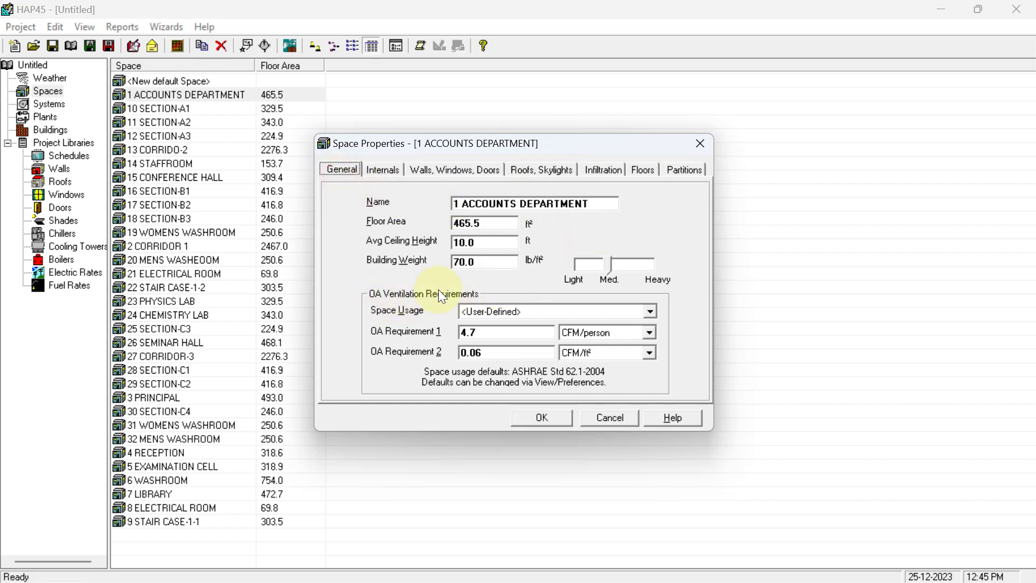
# Set the accounts department's ventilation space usage to MISCELLANEOUS: Bank vault/safe deposit.
pyautogui.click(650, 312)
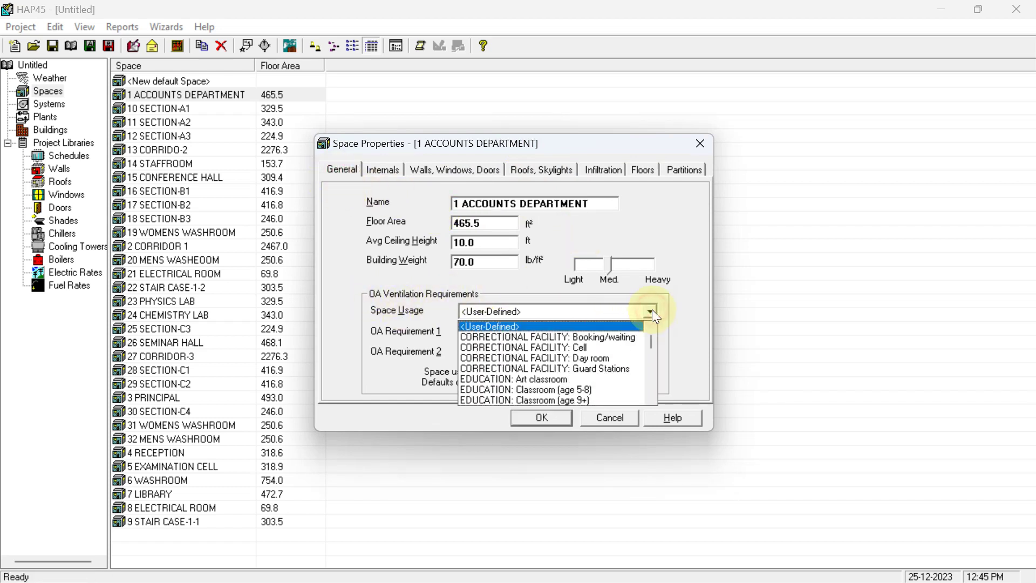
pyautogui.click(609, 325)
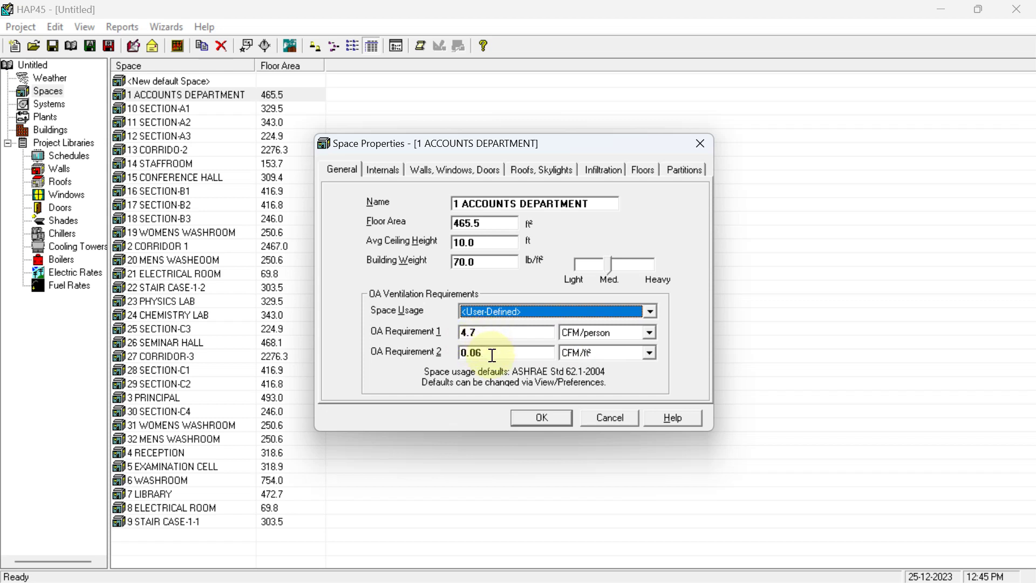
pyautogui.click(651, 311)
pyautogui.scroll(-2, 557, 375)
pyautogui.scroll(-3, 555, 375)
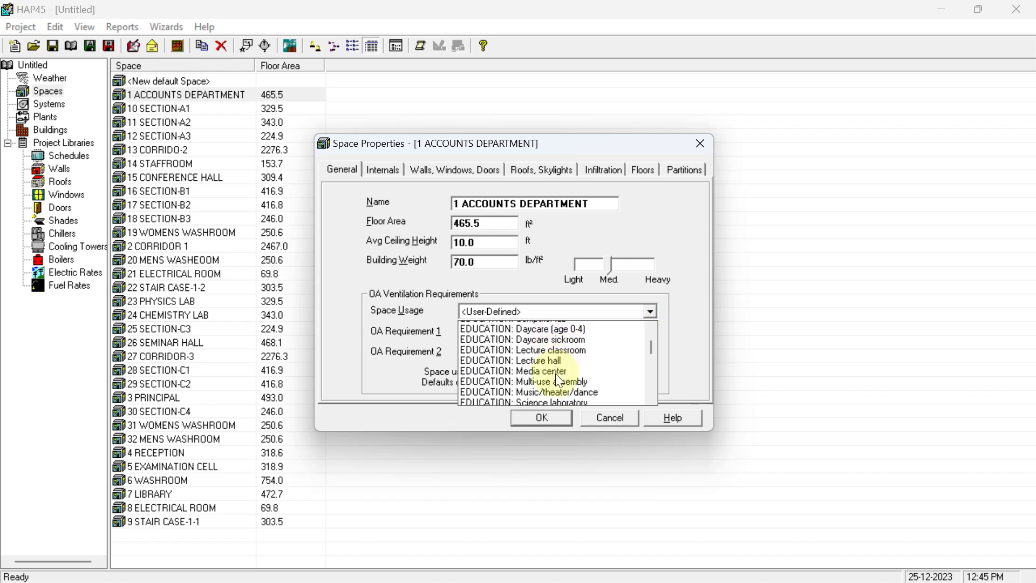
pyautogui.scroll(-3, 560, 362)
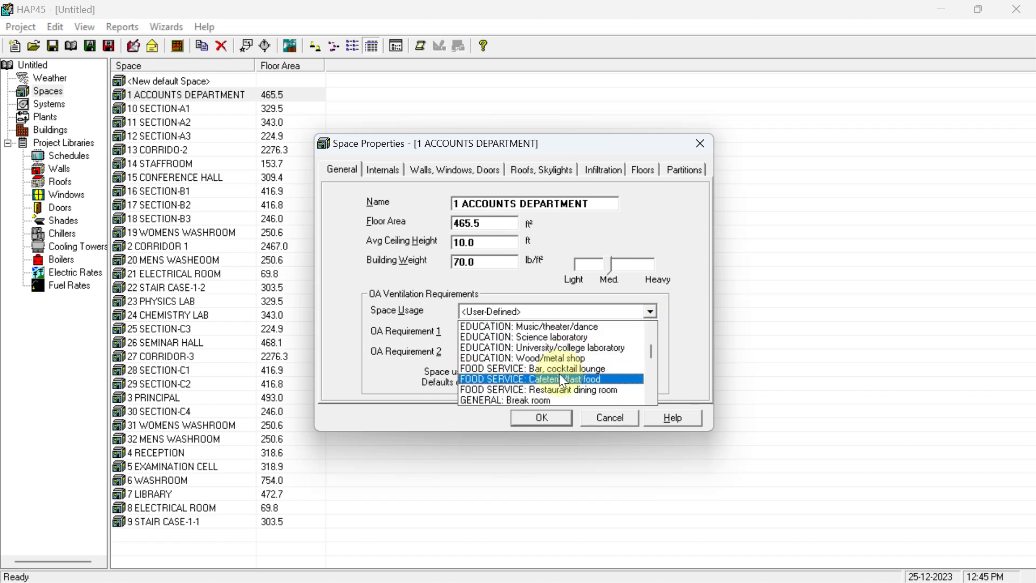
pyautogui.scroll(-3, 564, 359)
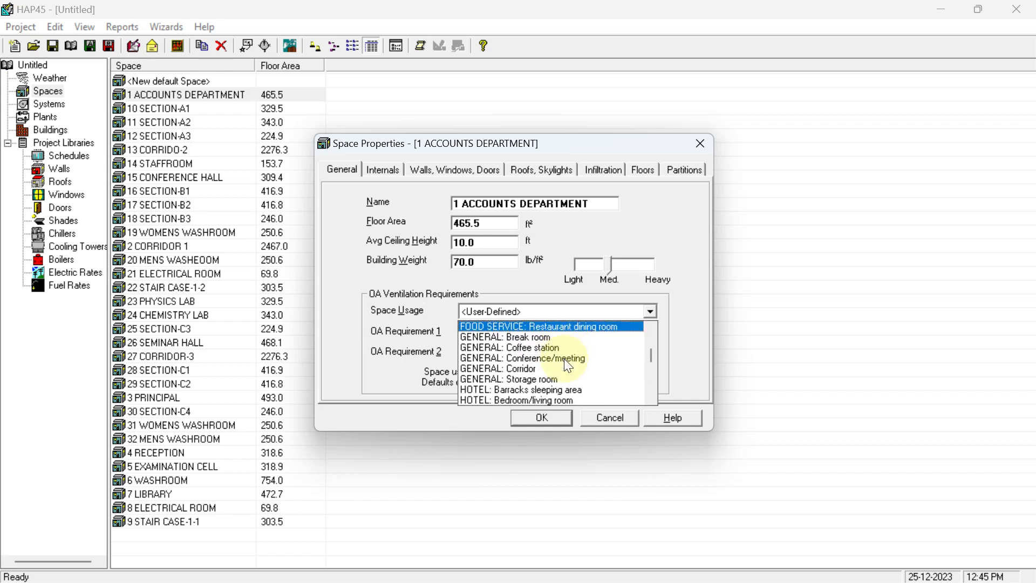
pyautogui.scroll(1, 566, 357)
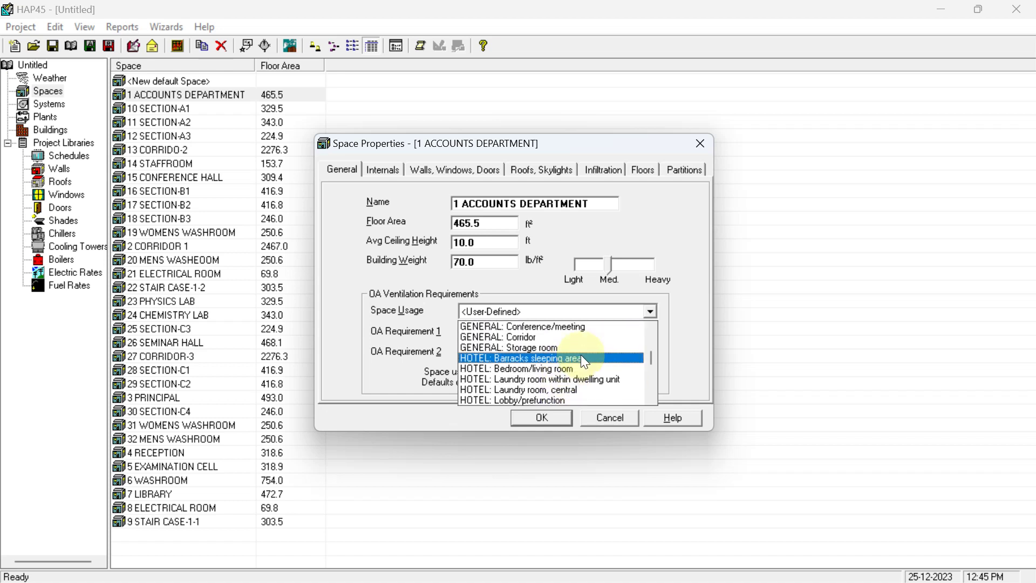
pyautogui.scroll(-1, 564, 357)
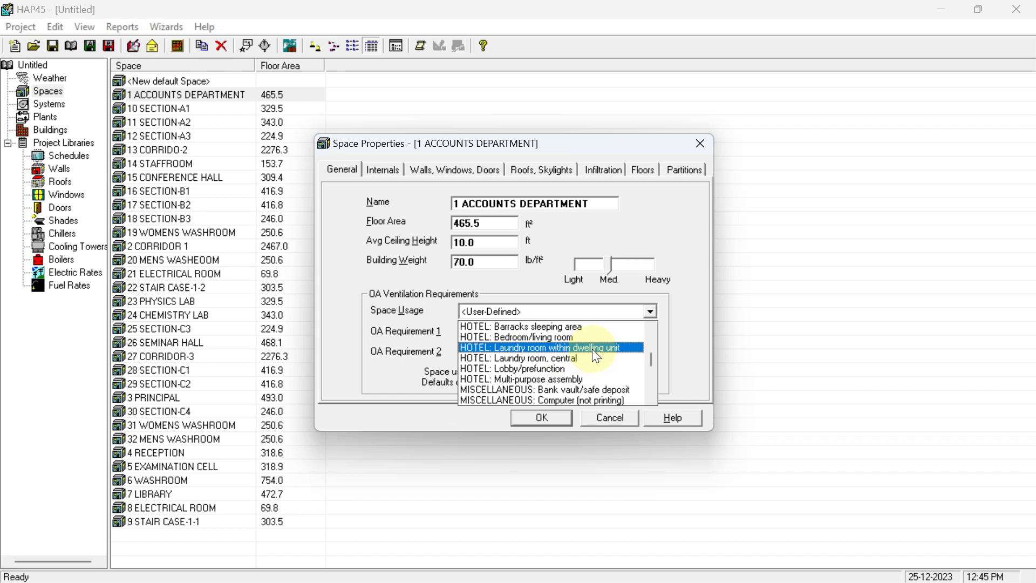
pyautogui.scroll(-1, 591, 350)
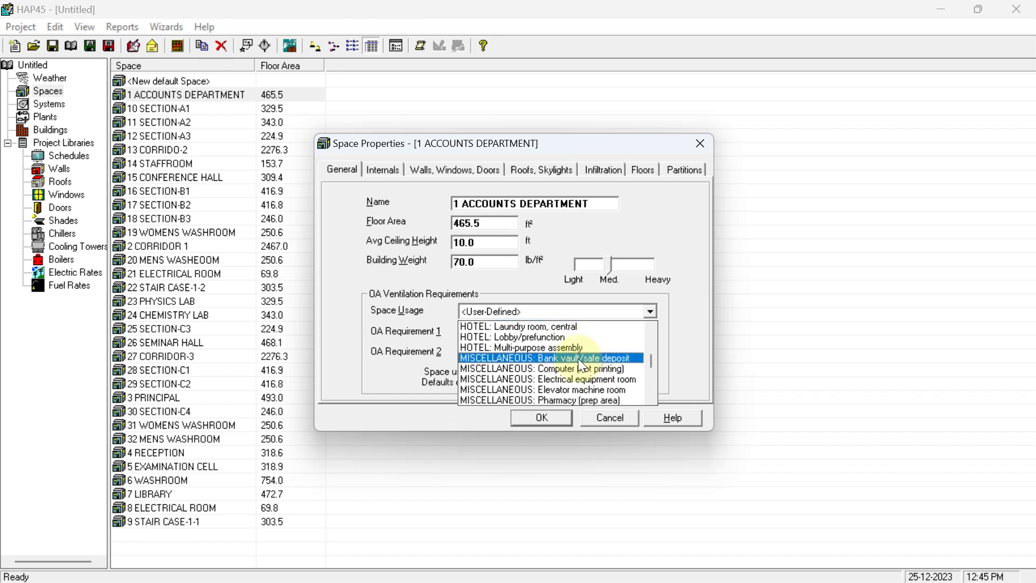
pyautogui.scroll(-2, 594, 358)
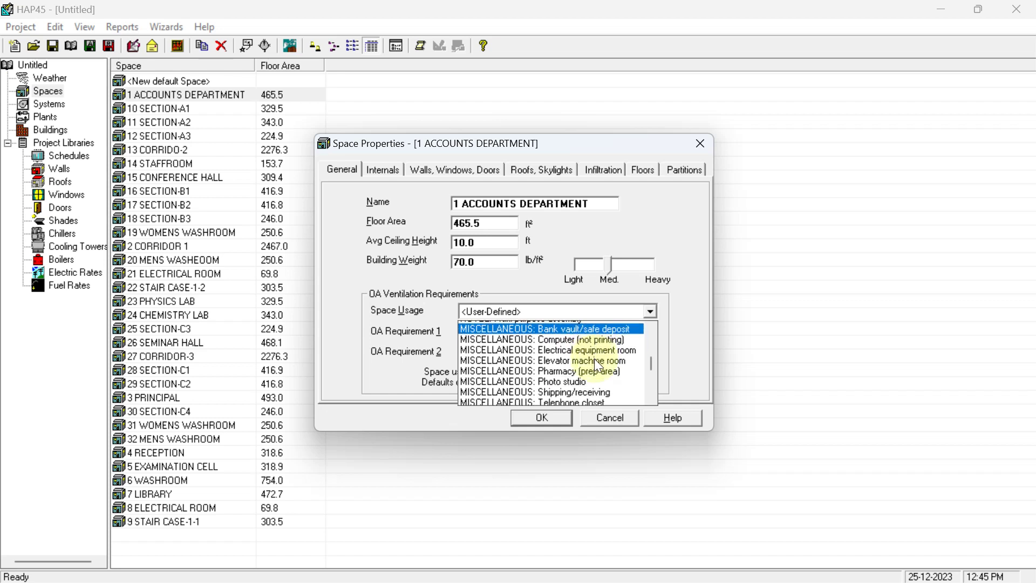
pyautogui.scroll(1, 594, 358)
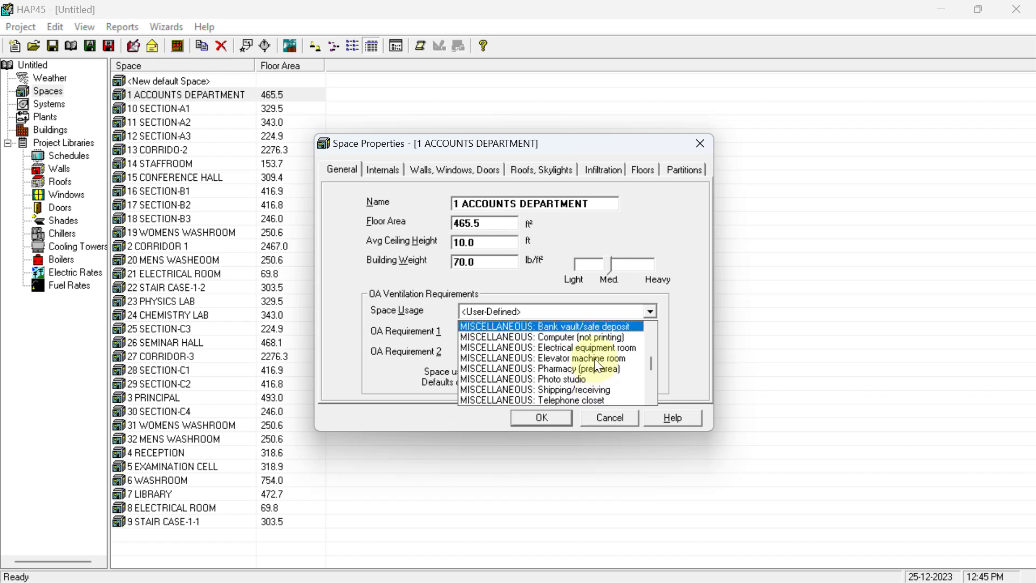
pyautogui.click(561, 327)
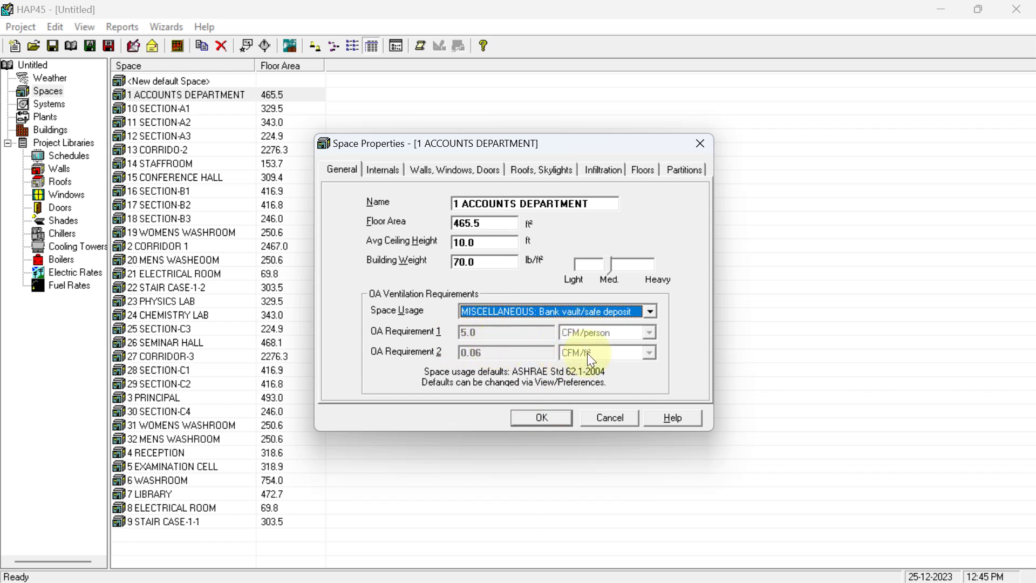
# Review the accounts department's internal loads, its wall, window and door data, its roof and skylight data, and its infiltration settings.
pyautogui.click(392, 172)
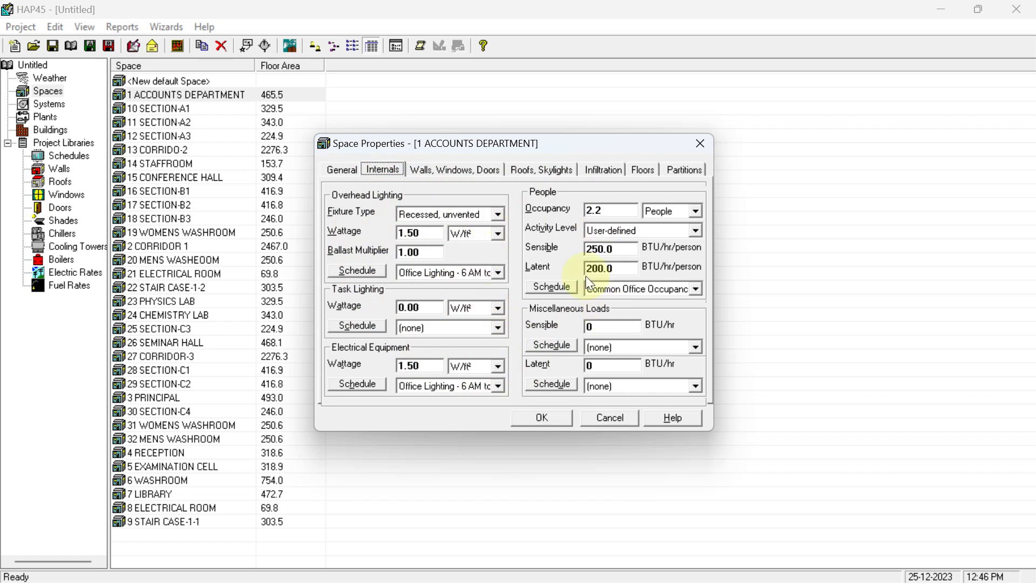
pyautogui.click(455, 171)
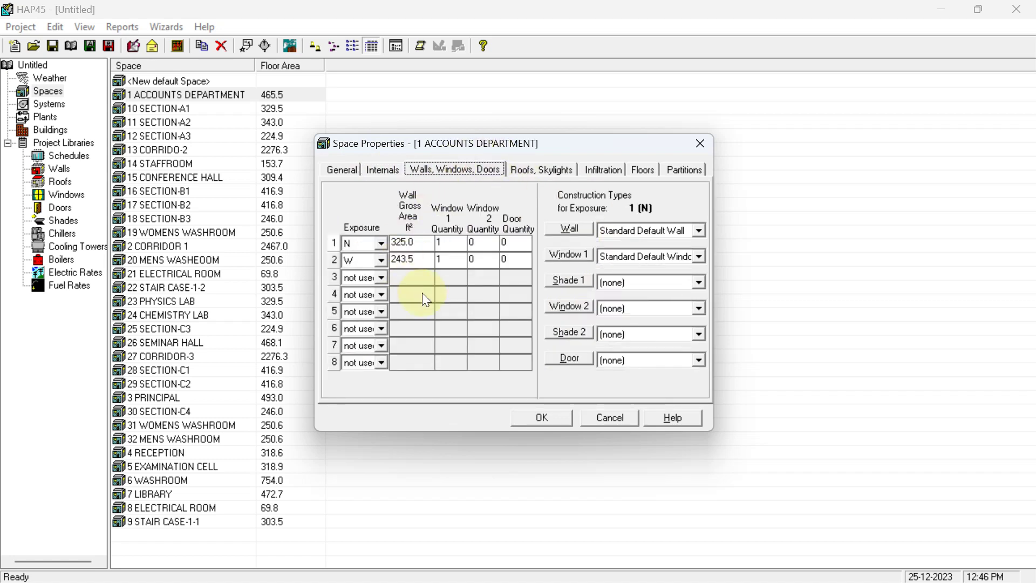
pyautogui.click(548, 169)
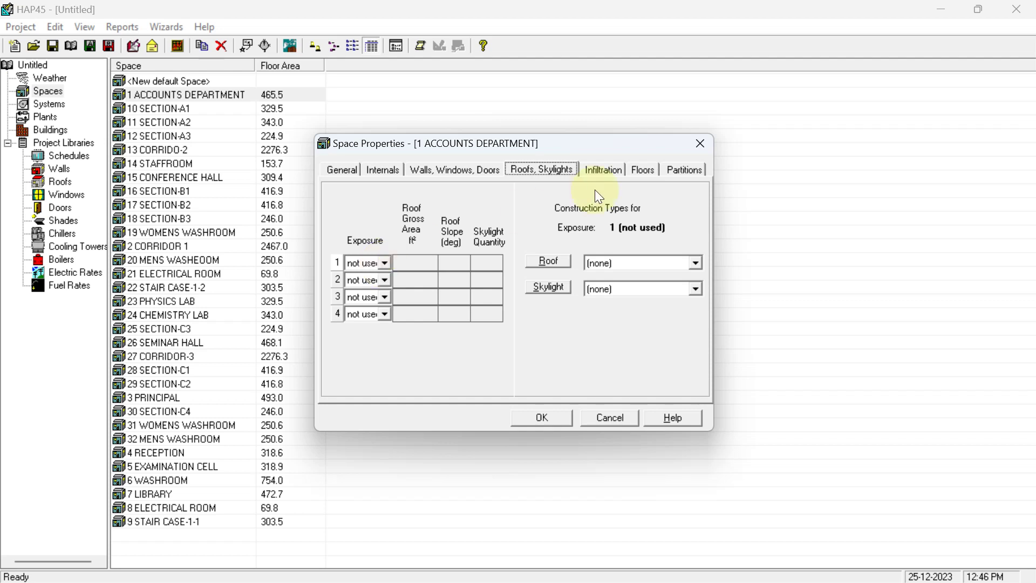
pyautogui.click(608, 171)
# Set the floor type to Floor Above Unconditioned Space, with ambient maximum 107 °F, unconditioned space maximum 102 °F and unconditioned space minimum 60 °F.
pyautogui.click(647, 169)
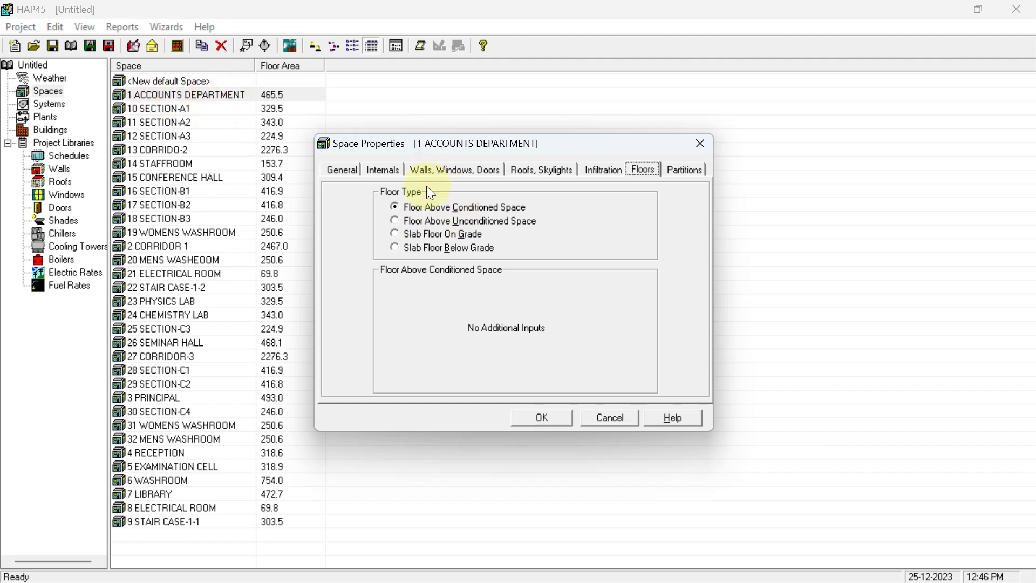
pyautogui.click(396, 222)
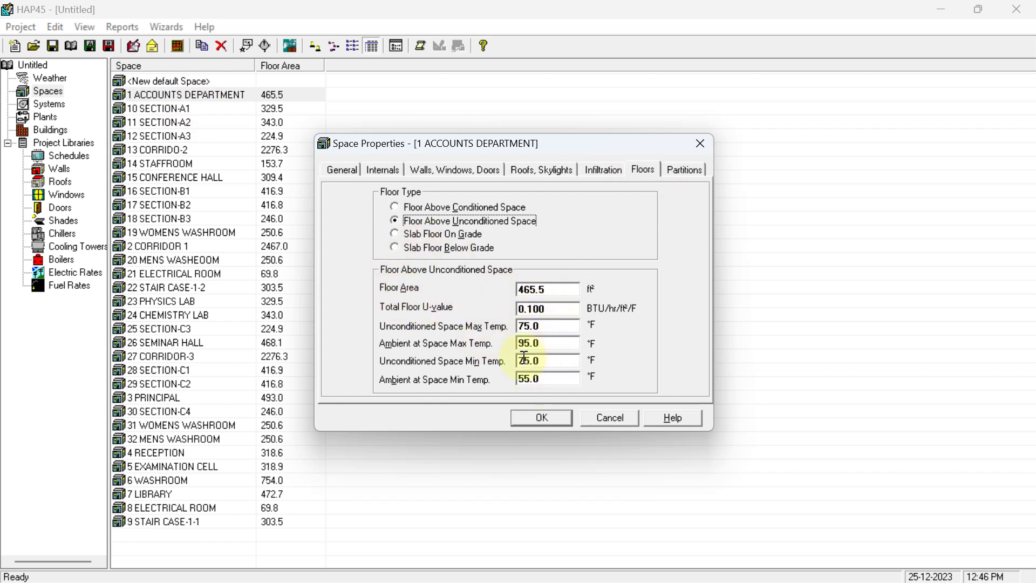
pyautogui.click(553, 345)
pyautogui.write('107')
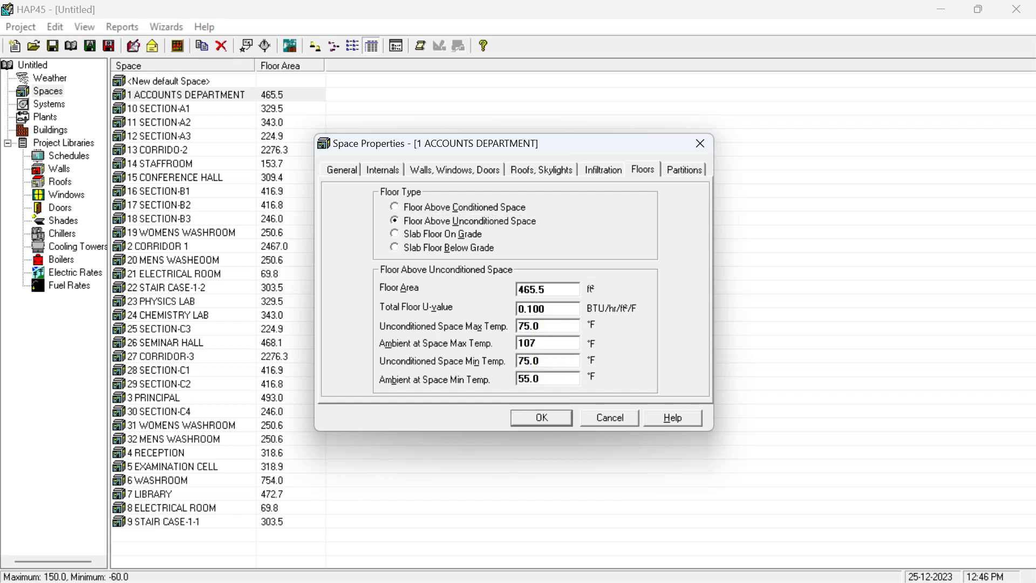
pyautogui.click(554, 329)
pyautogui.write('102')
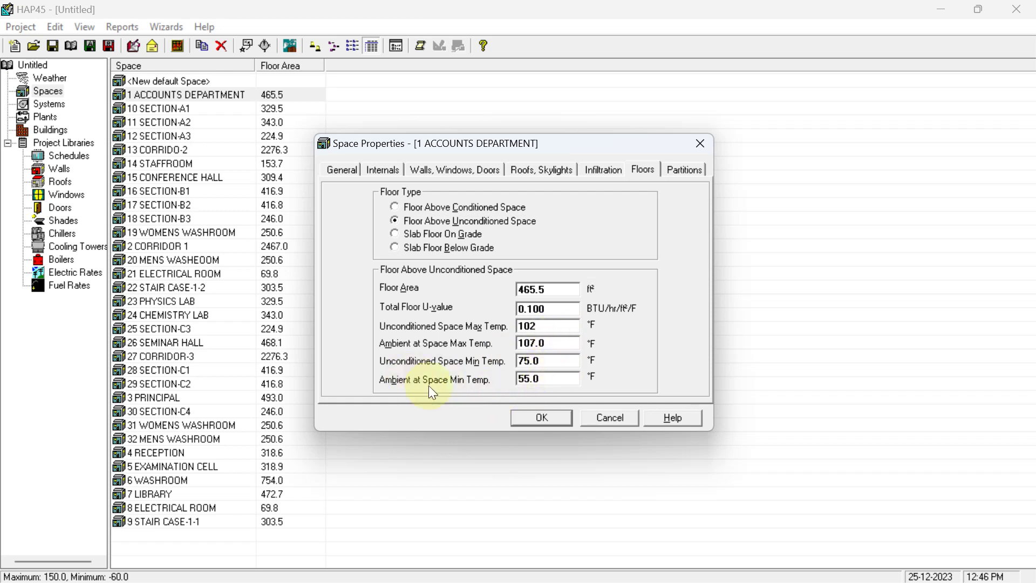
pyautogui.click(555, 360)
pyautogui.write('60')
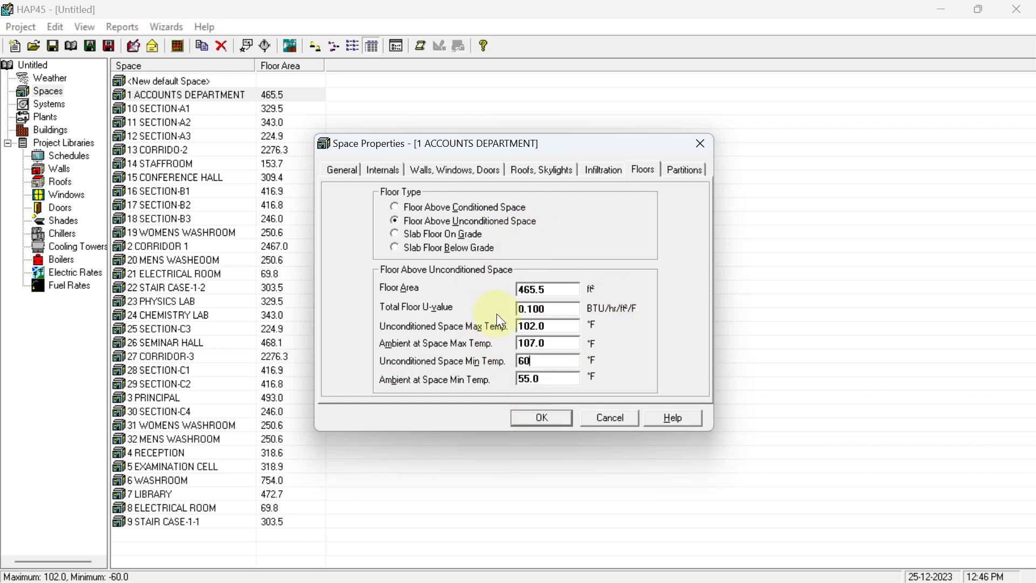
# Define Partition 1 of the accounts department as a wall partition.
pyautogui.click(681, 171)
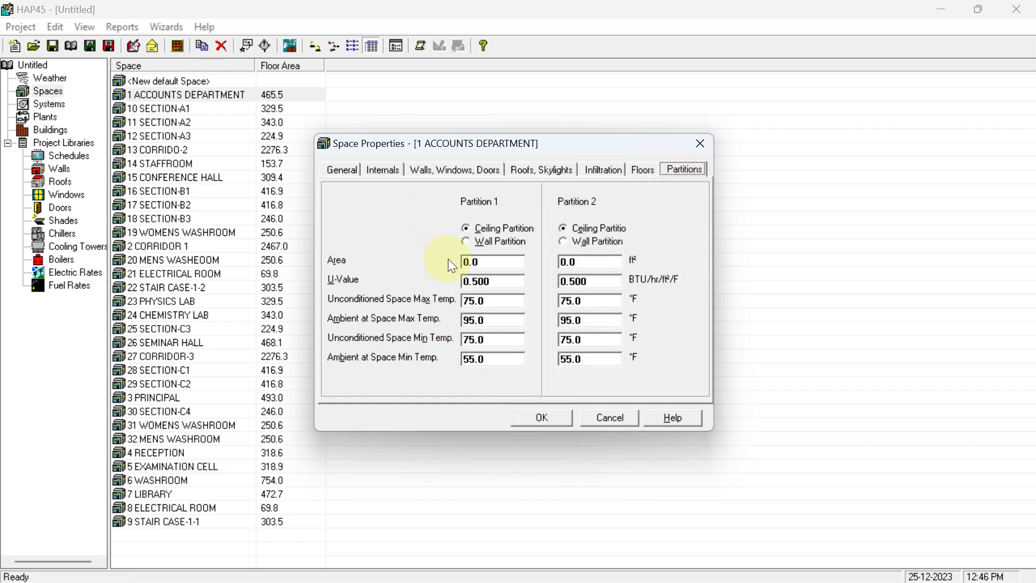
pyautogui.click(467, 243)
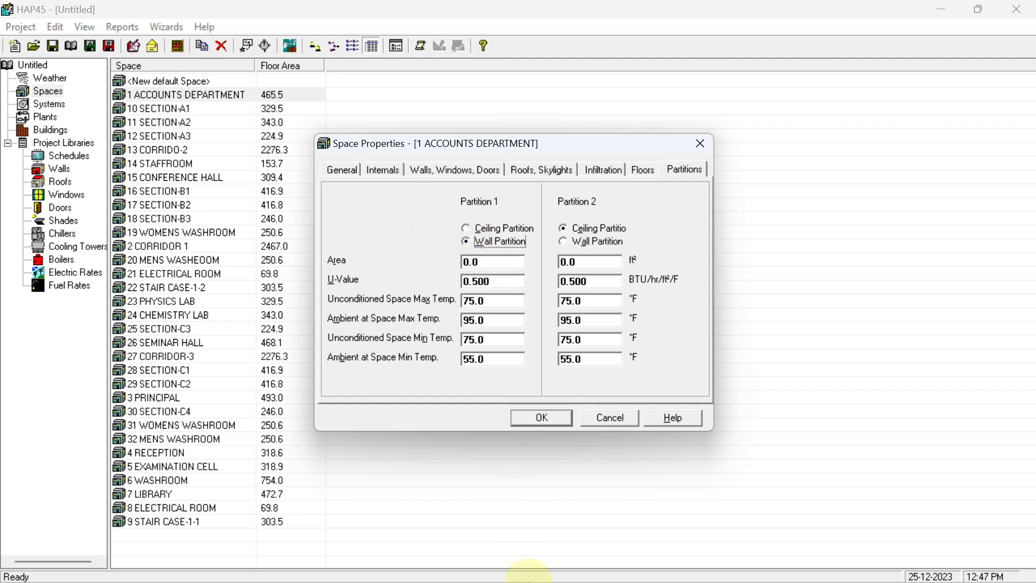
# Switch to Revit and open the 0-GF floor plan at the accounts department's wall along Corridor 1.
pyautogui.moveTo(591, 552)
pyautogui.click(626, 563)
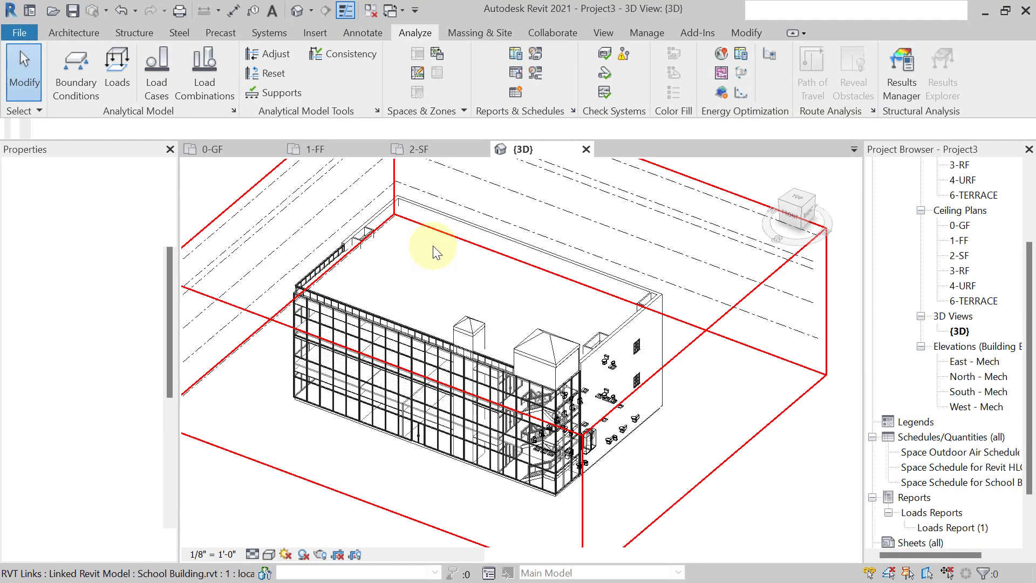
pyautogui.scroll(3, 945, 190)
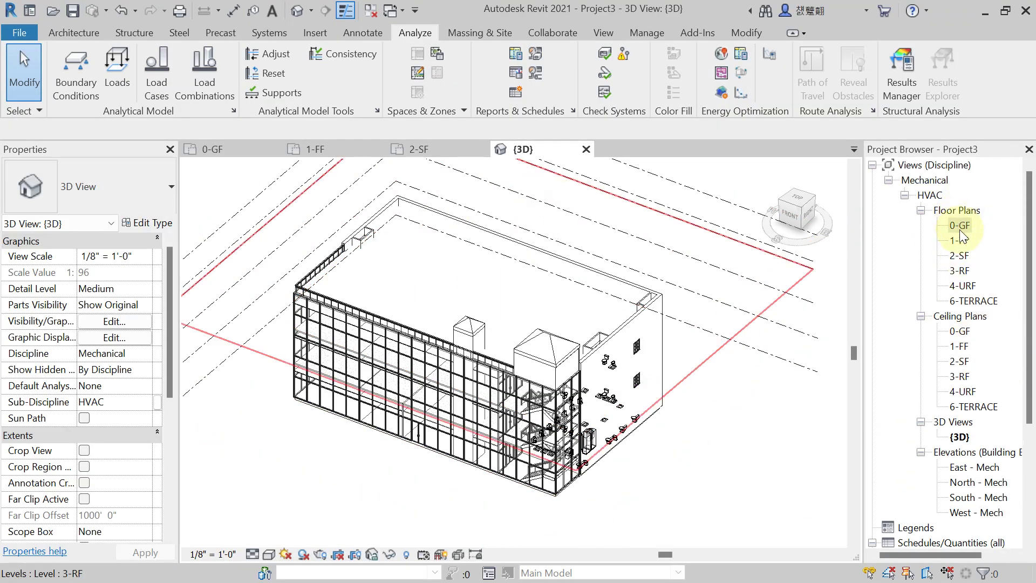
pyautogui.doubleClick(960, 224)
pyautogui.scroll(4, 381, 342)
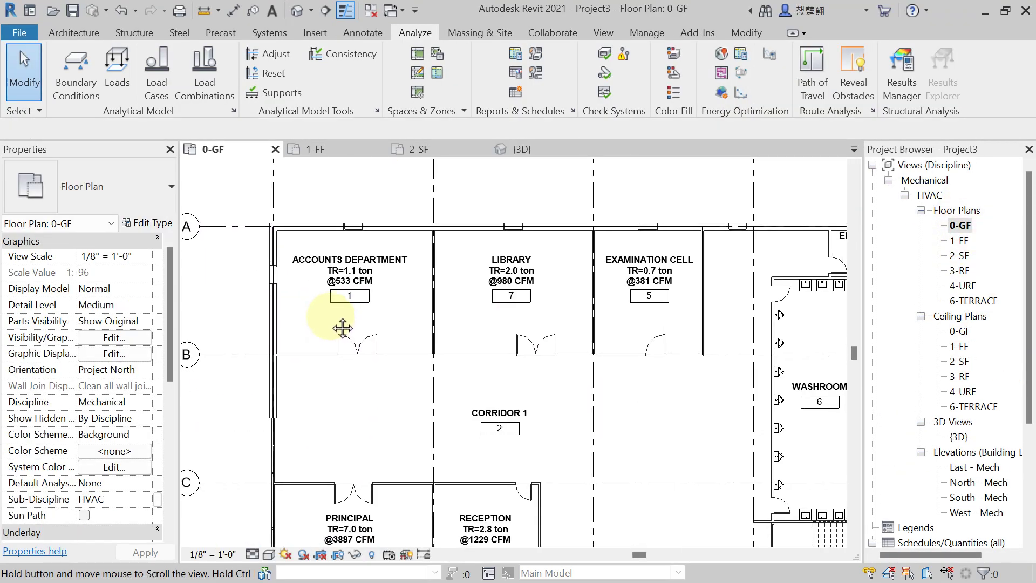
pyautogui.moveTo(299, 360); pyautogui.dragTo(303, 348, button='middle')
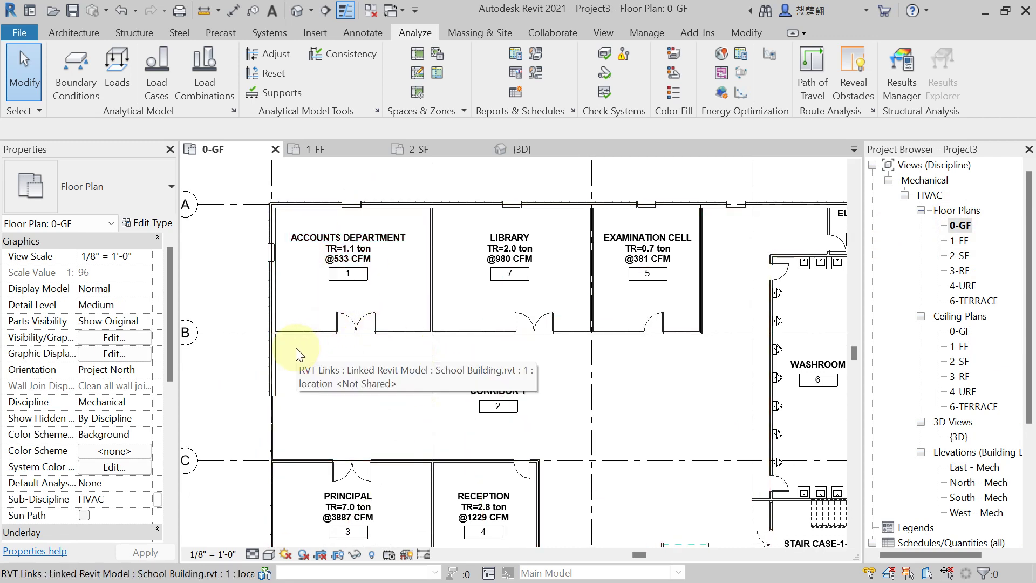
pyautogui.scroll(1, 317, 352)
pyautogui.moveTo(336, 367)
pyautogui.mouseDown(button='middle')
pyautogui.moveTo(354, 370)
pyautogui.moveTo(343, 366)
pyautogui.mouseUp(button='middle')
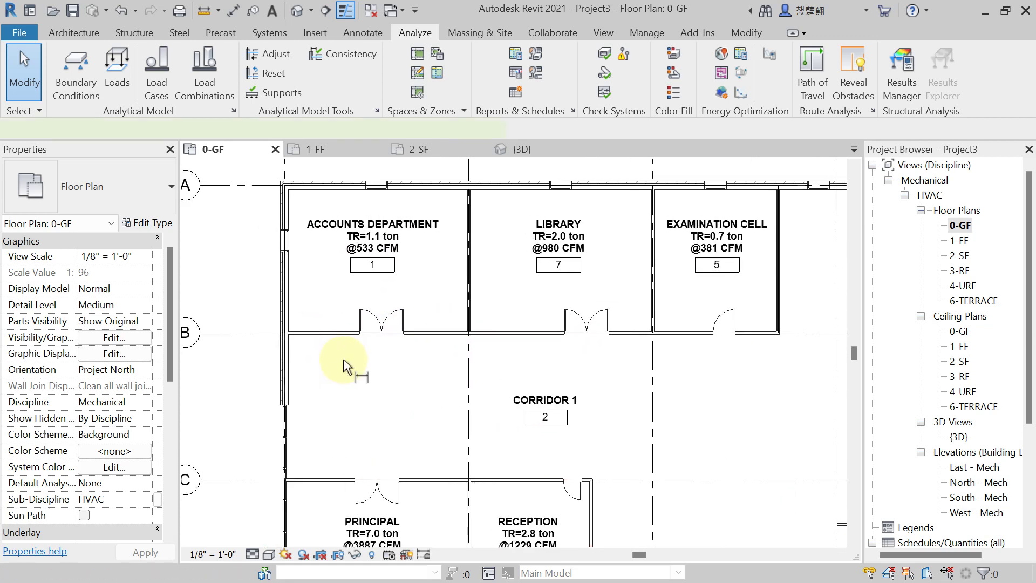
# Add an aligned dimension between wall faces for the accounts department's length along Corridor 1.
pyautogui.press('d')
pyautogui.press('i')
pyautogui.scroll(2, 291, 326)
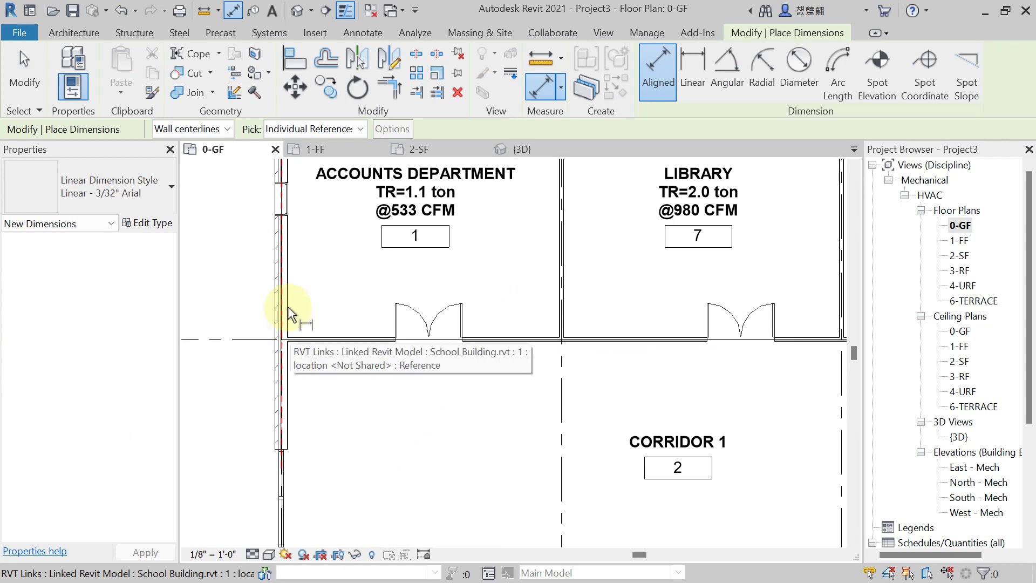
pyautogui.click(226, 128)
pyautogui.click(220, 158)
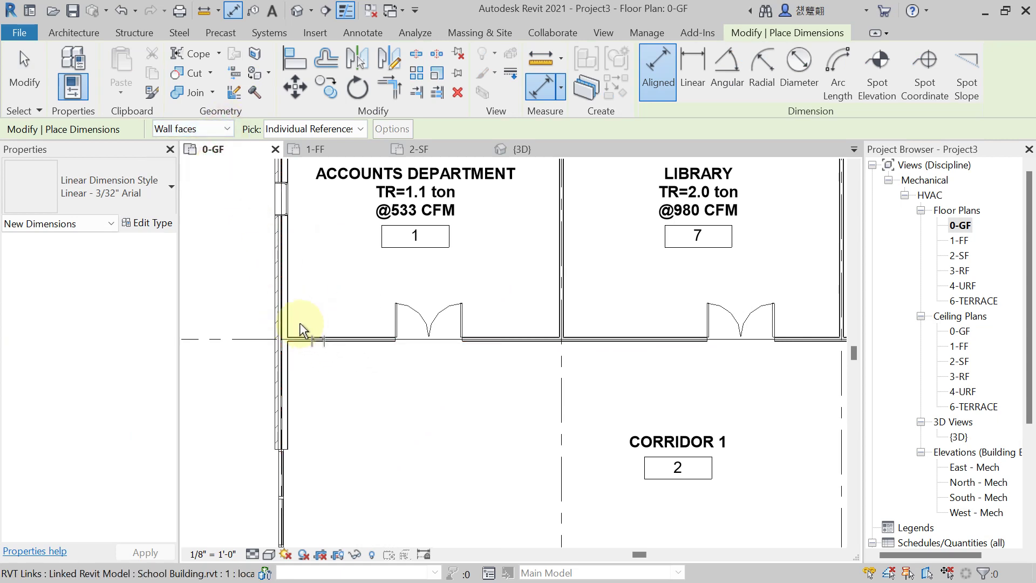
pyautogui.click(556, 319)
pyautogui.click(533, 371)
pyautogui.scroll(2, 427, 386)
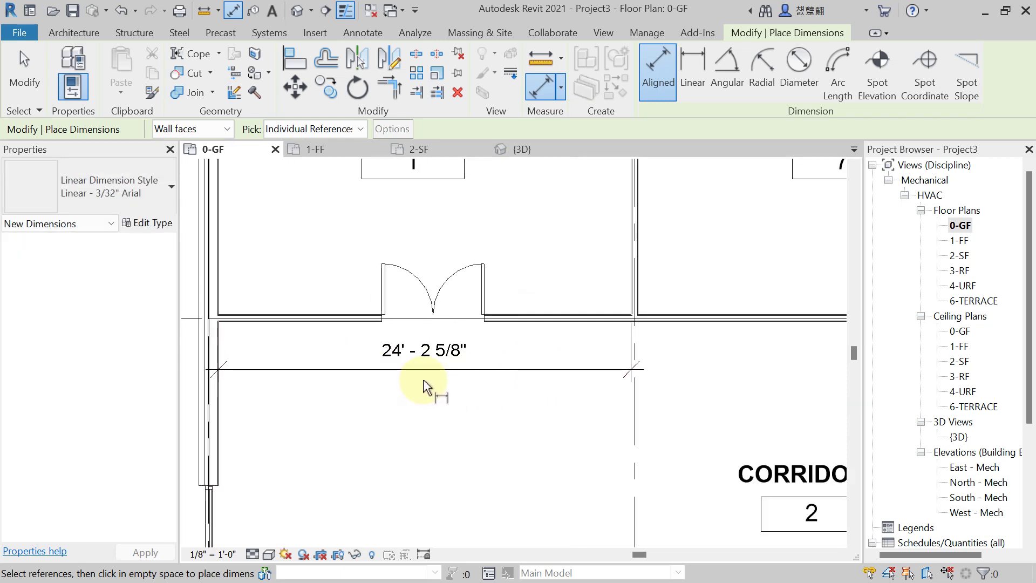
pyautogui.press('Escape')
pyautogui.scroll(-2, 423, 386)
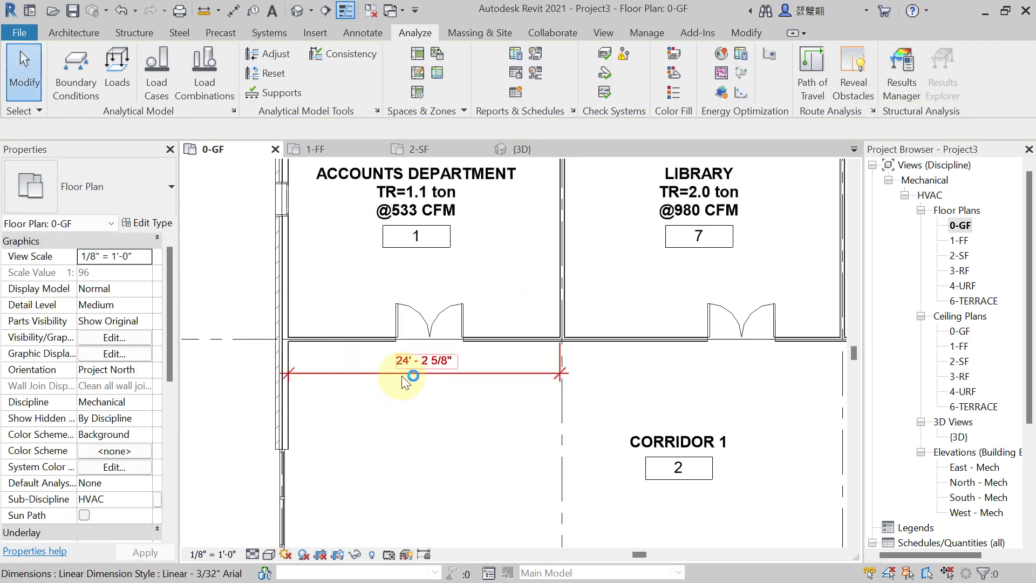
# Set the project's length units to Feet with 0 decimal places and the ft unit symbol.
pyautogui.scroll(1, 427, 397)
pyautogui.scroll(-2, 419, 386)
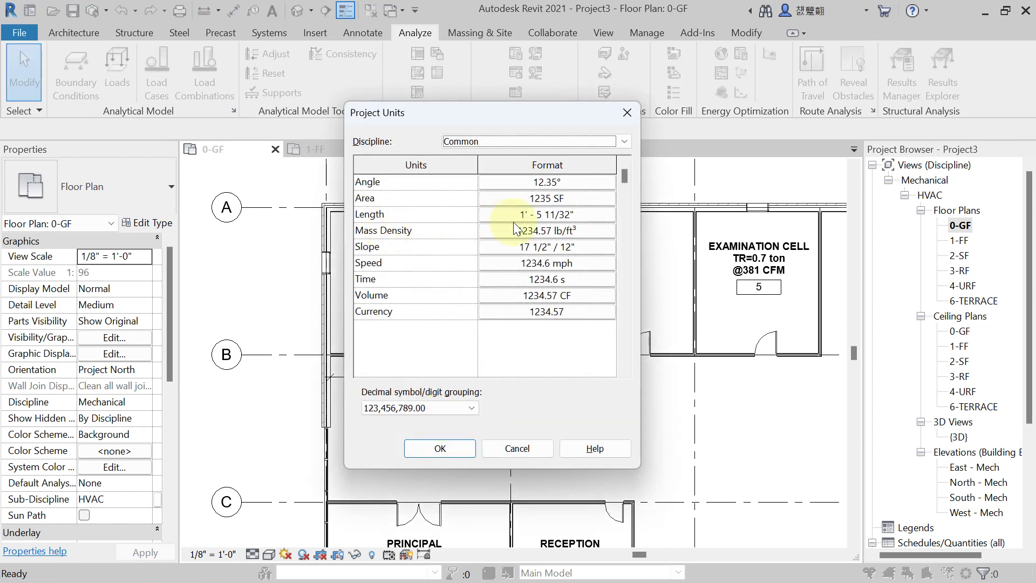
pyautogui.click(521, 213)
pyautogui.click(526, 206)
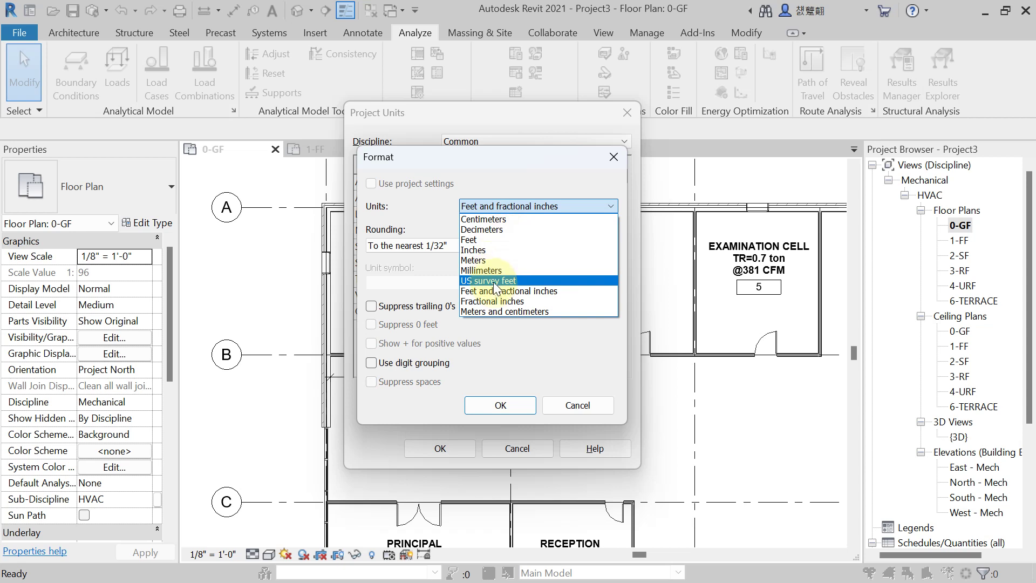
pyautogui.click(490, 240)
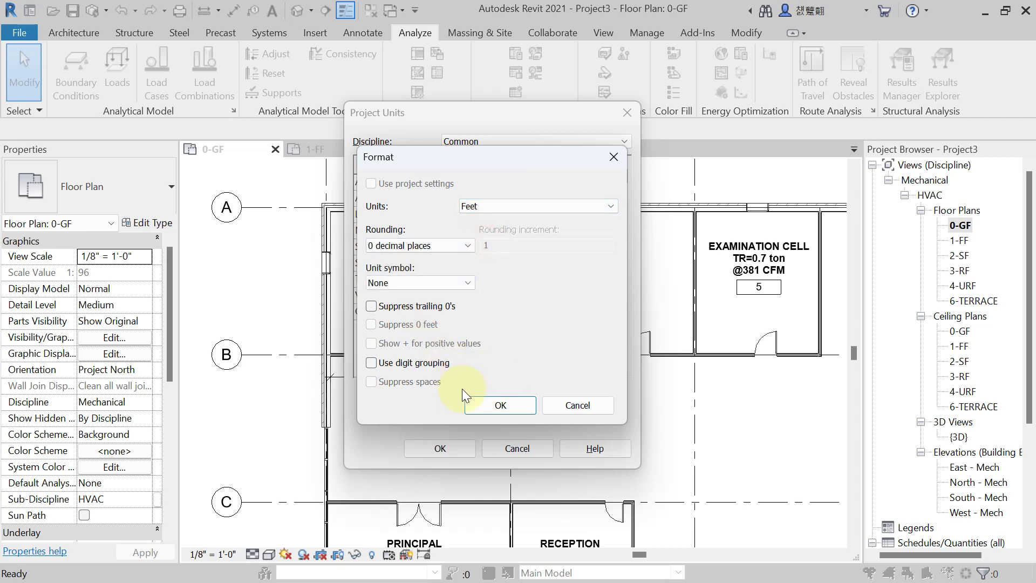
pyautogui.click(417, 283)
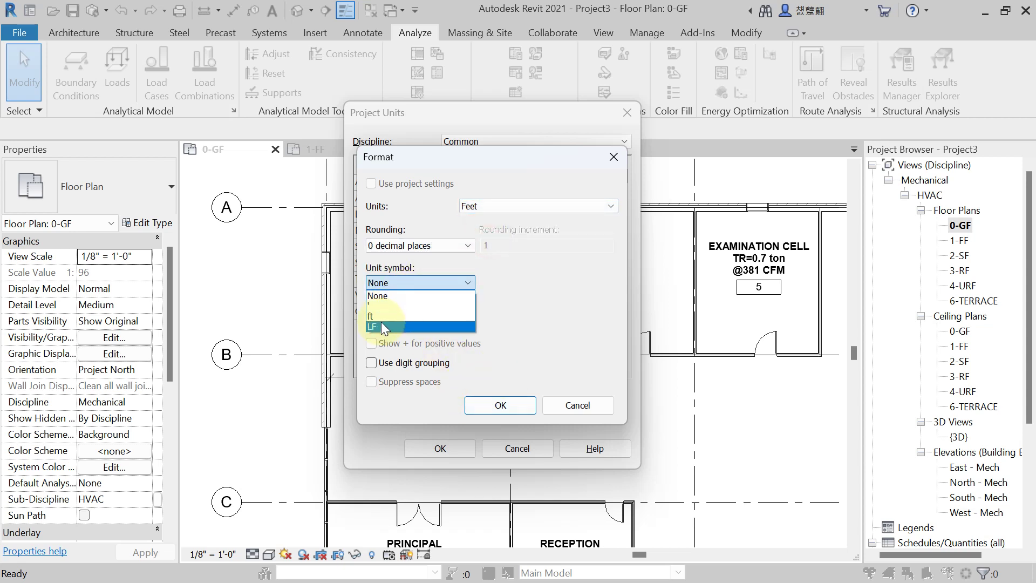
pyautogui.click(381, 316)
pyautogui.click(500, 404)
pyautogui.click(450, 449)
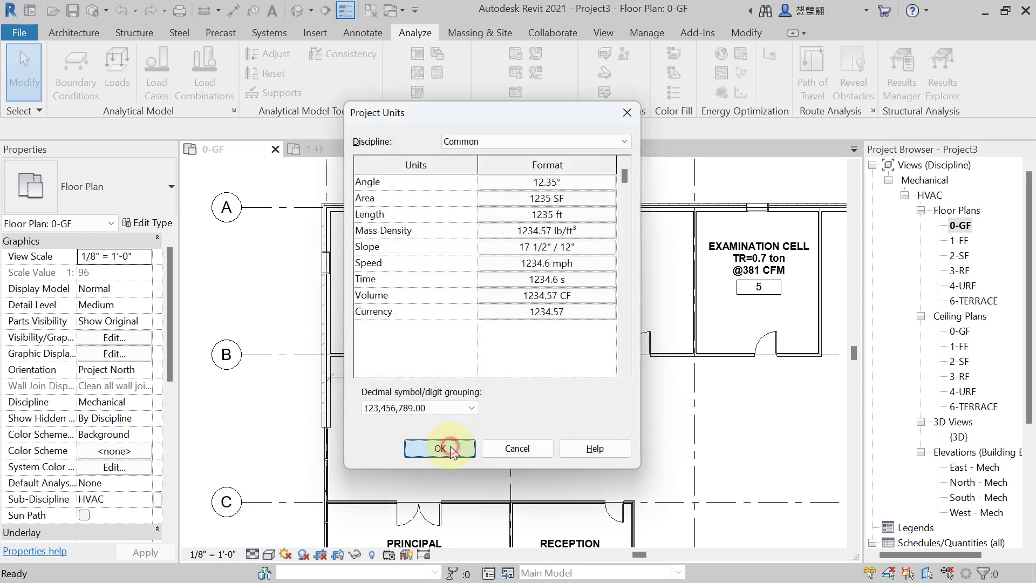
# Switch back to HAP and set Partition 1's area to 240 ft² and its U-value to 0.4 BTU/hr/ft²/F.
pyautogui.scroll(3, 426, 397)
pyautogui.scroll(-2, 426, 397)
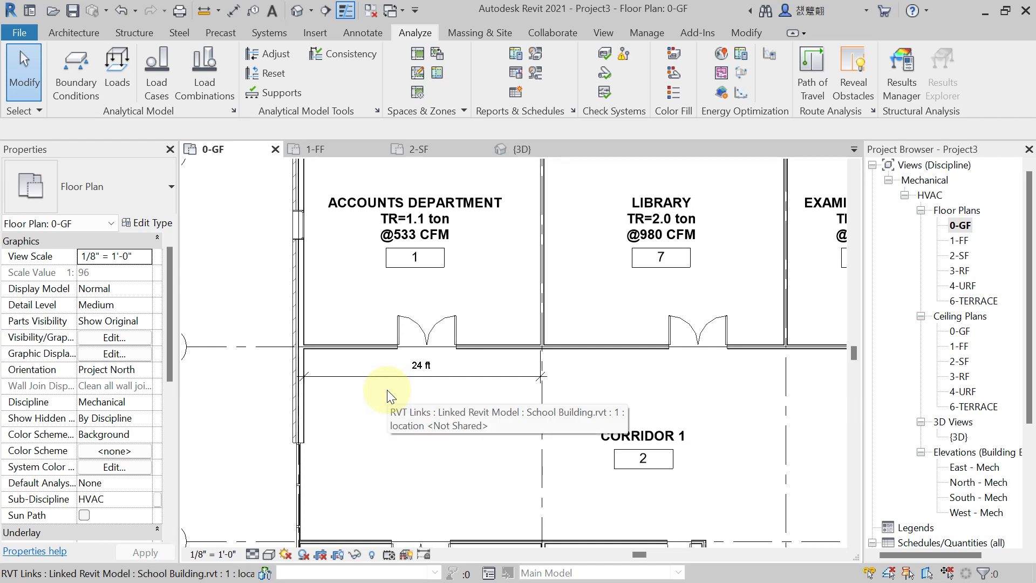
pyautogui.scroll(-1, 441, 322)
pyautogui.moveTo(456, 374); pyautogui.dragTo(406, 387, button='middle')
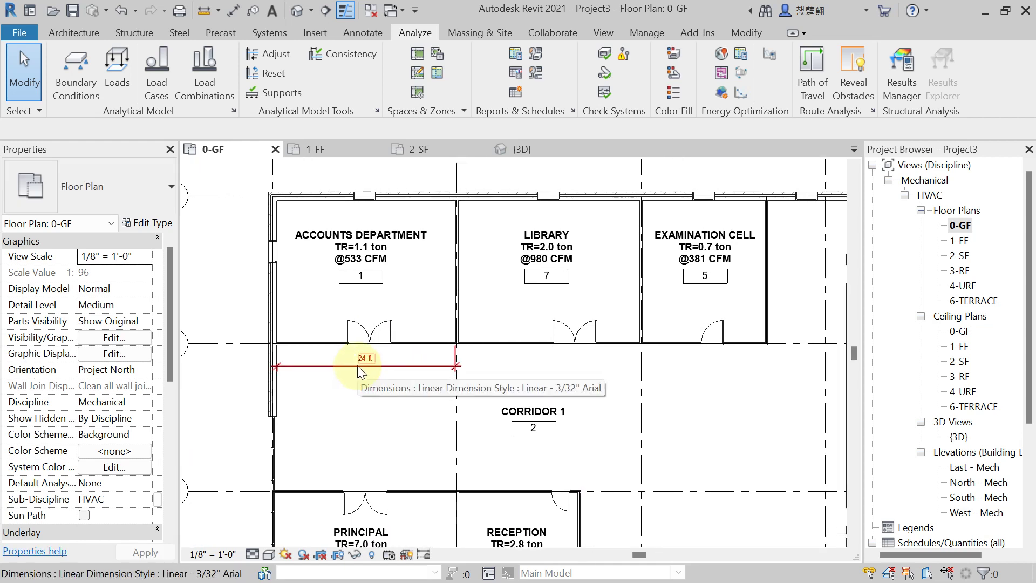
pyautogui.scroll(-1, 357, 364)
pyautogui.moveTo(427, 416); pyautogui.dragTo(400, 414, button='middle')
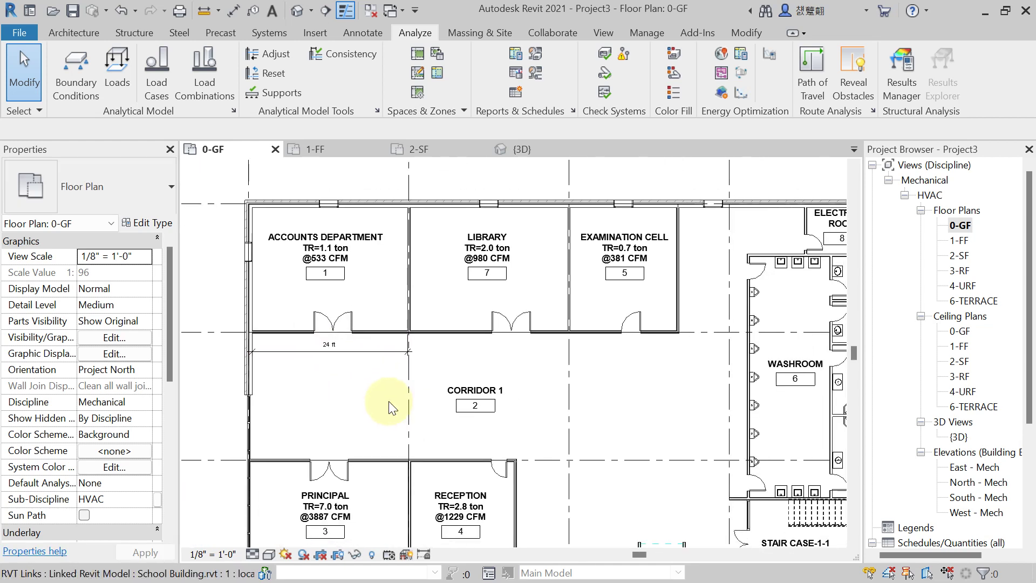
pyautogui.click(986, 14)
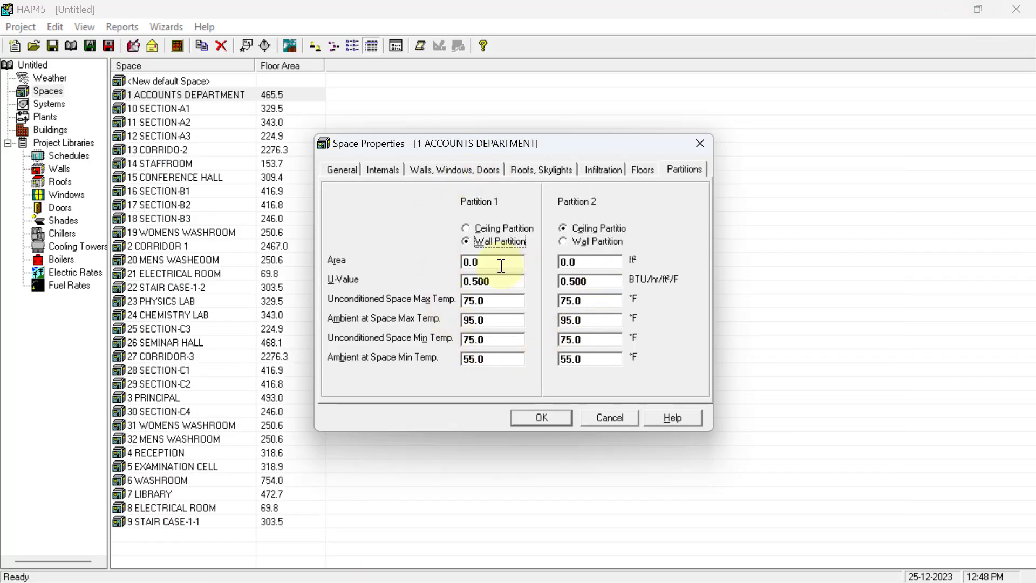
pyautogui.click(501, 265)
pyautogui.write('240')
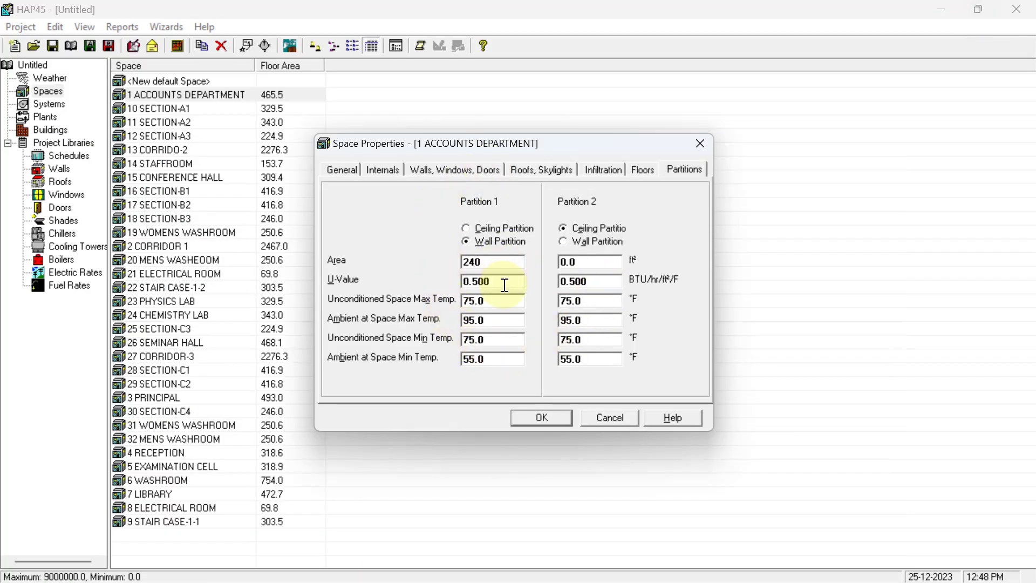
pyautogui.click(505, 285)
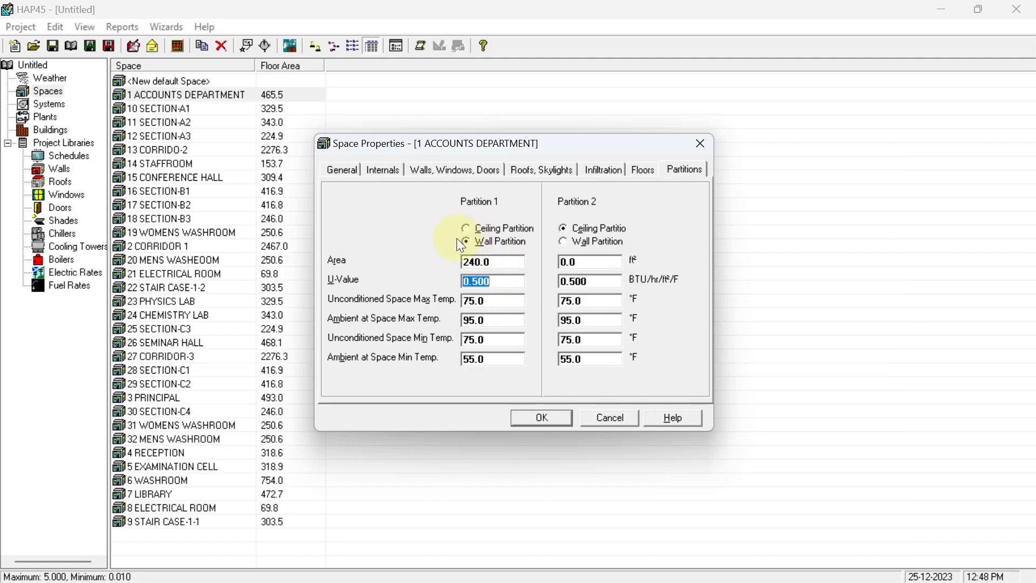
pyautogui.write('0.4')
# Set Partition 1's ambient maximum to 107 °F, unconditioned space maximum to 102 °F and unconditioned space minimum to 60 °F.
pyautogui.click(502, 301)
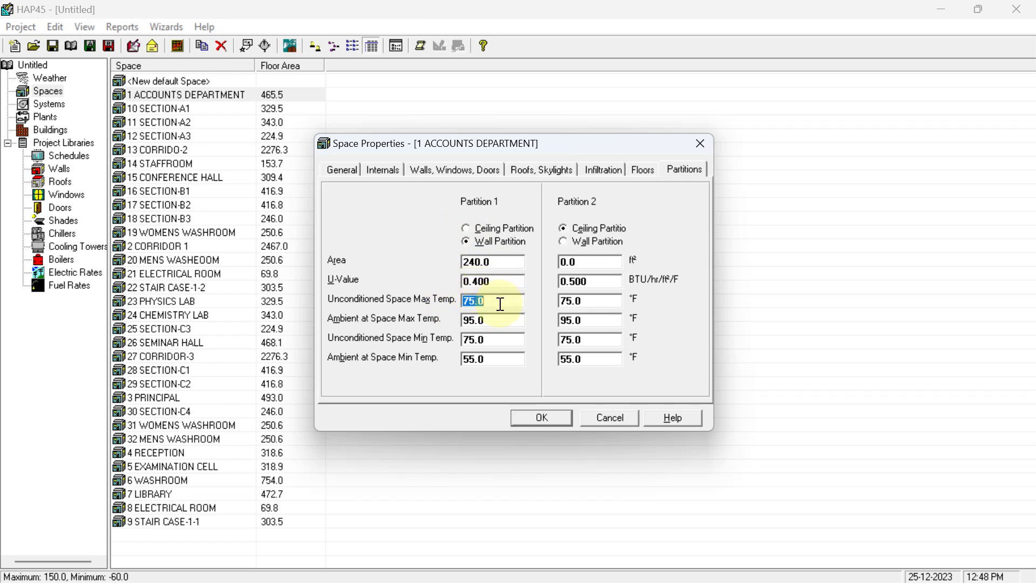
pyautogui.click(493, 321)
pyautogui.write('107')
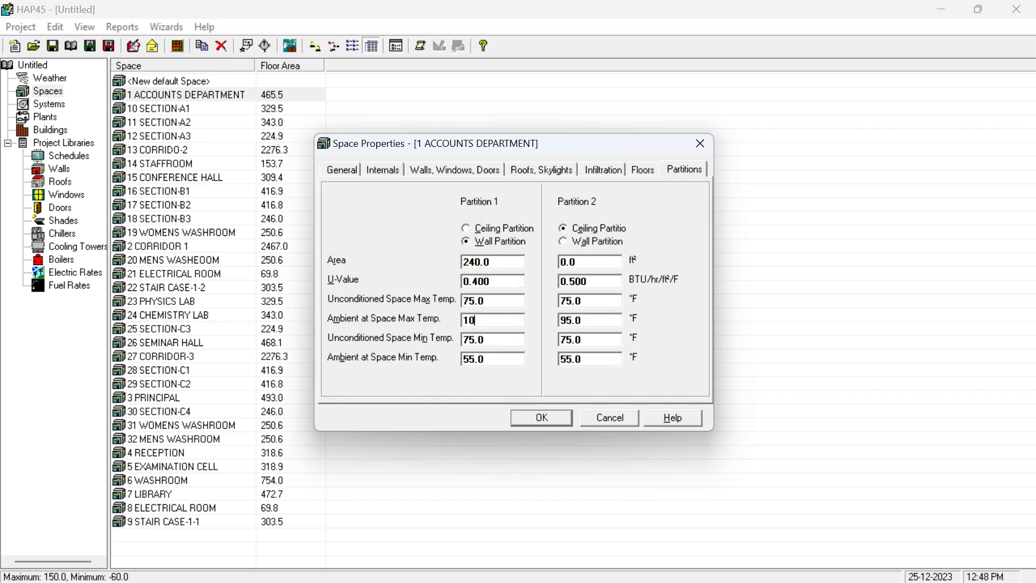
pyautogui.click(494, 301)
pyautogui.write('102')
pyautogui.click(495, 340)
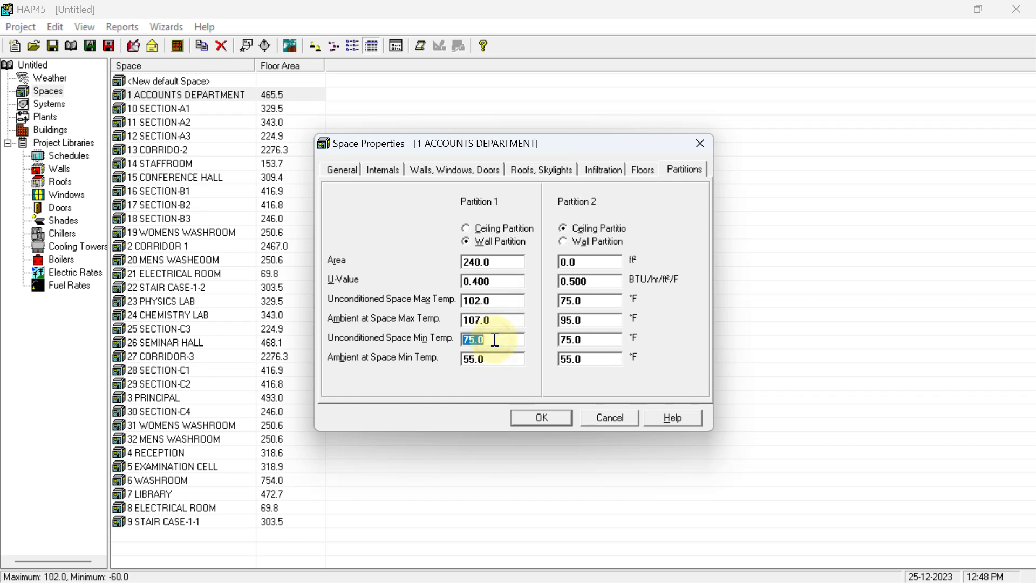
pyautogui.write('60')
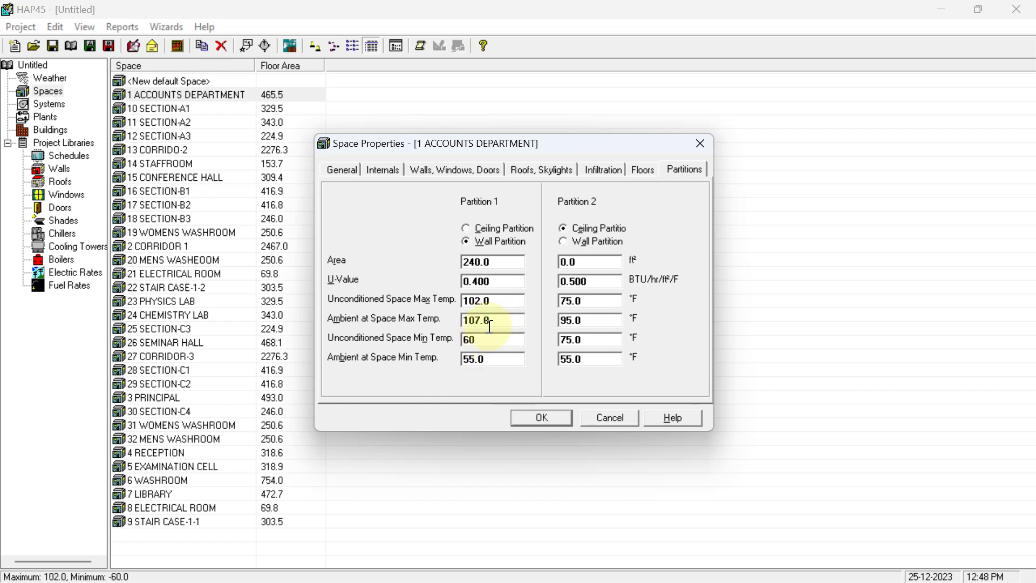